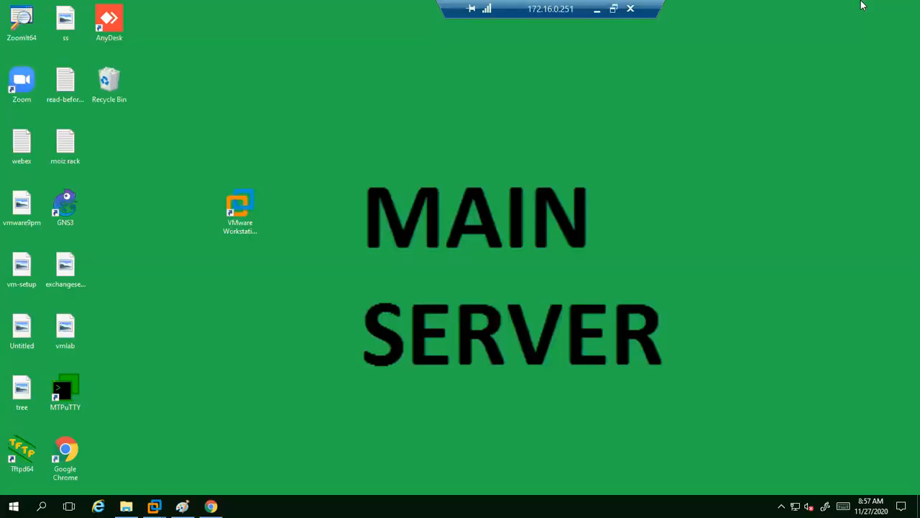
Locate the VMware-VIM-all-6.7.0-16046470 ISO in the host's D:\6.7 folder.
mouse_move(154, 506)
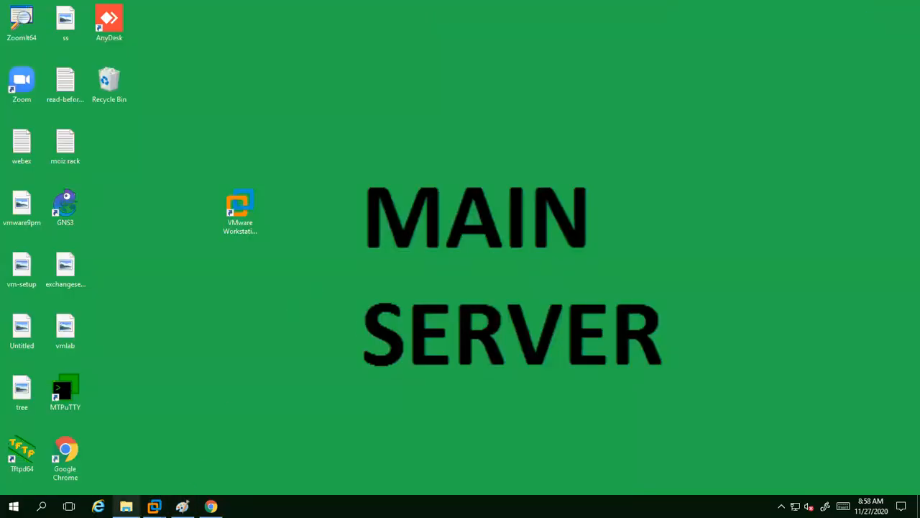
left_click(126, 507)
left_click(193, 124)
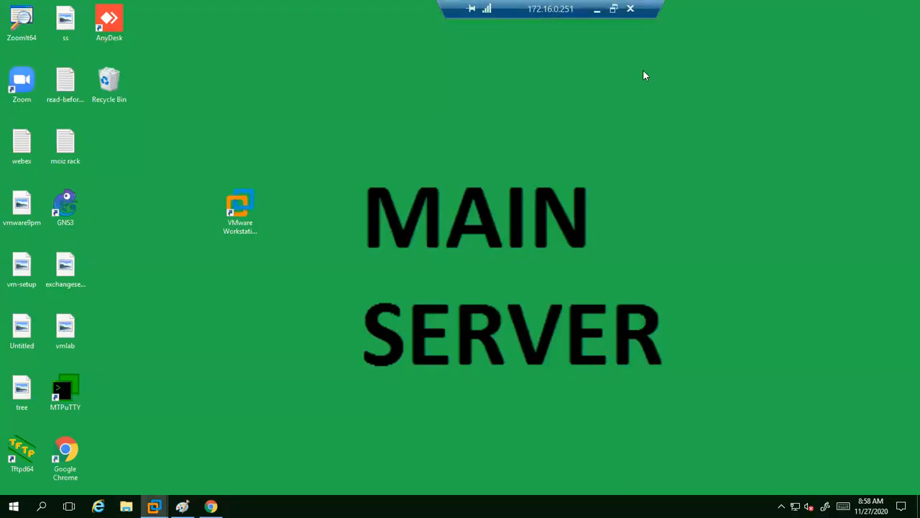
left_click(905, 6)
Switch to the vcenter server VM and show This PC in its File Explorer.
mouse_move(154, 506)
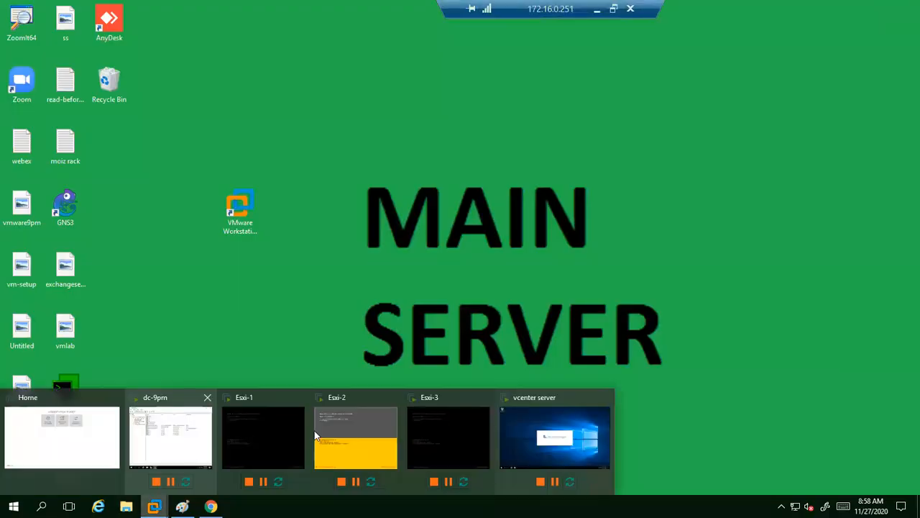
left_click(505, 431)
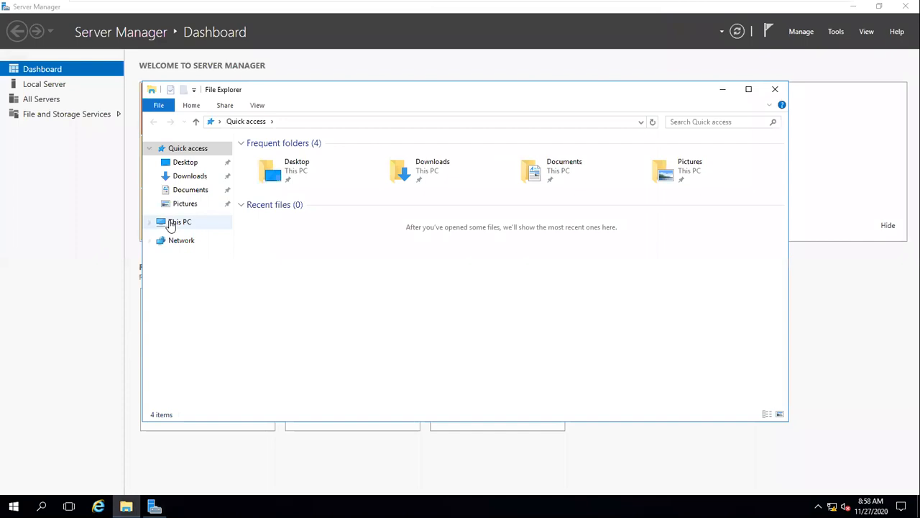
left_click(171, 225)
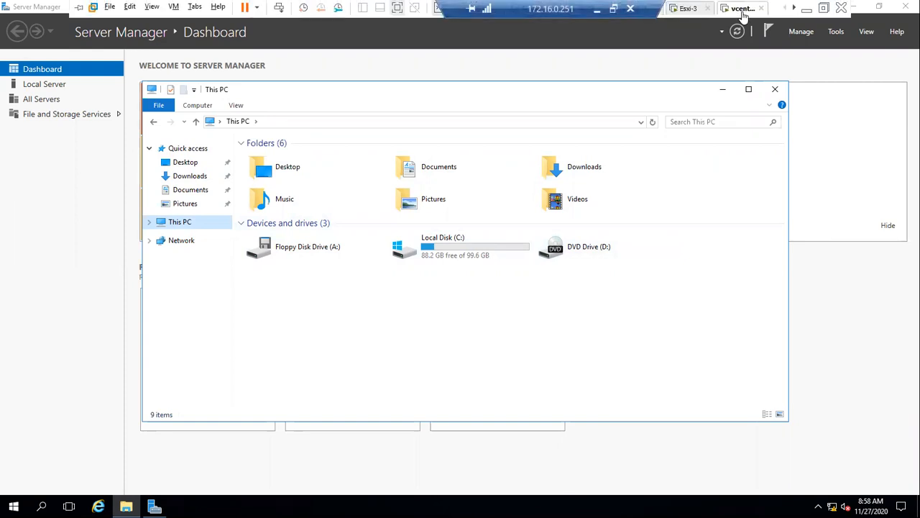
Load D:\6.7\VMware-VIM-all-6.7.0-16046470 ISO into the VM's CD/DVD (SATA) drive, connected, and apply.
right_click(748, 9)
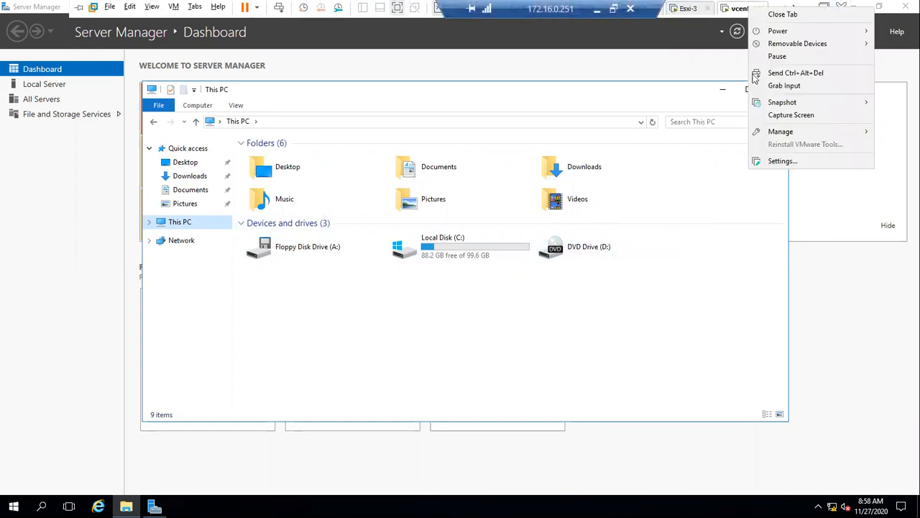
left_click(778, 161)
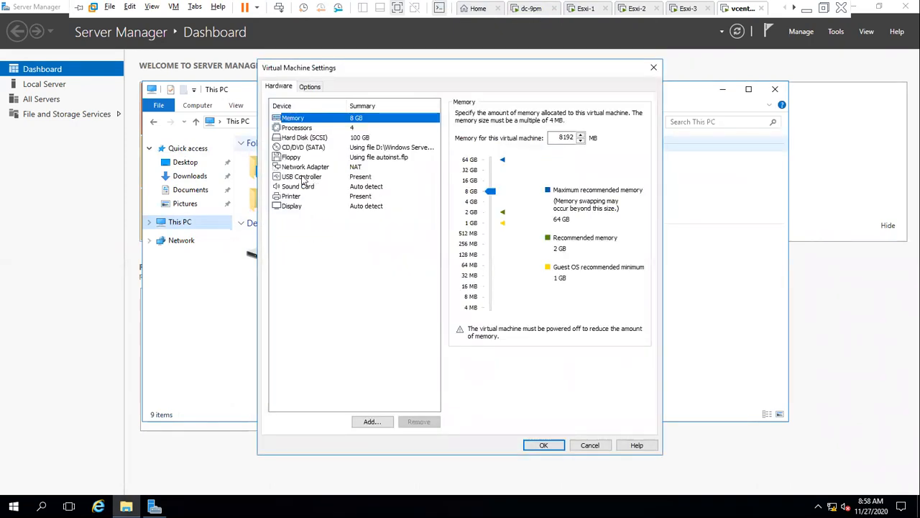
left_click(305, 147)
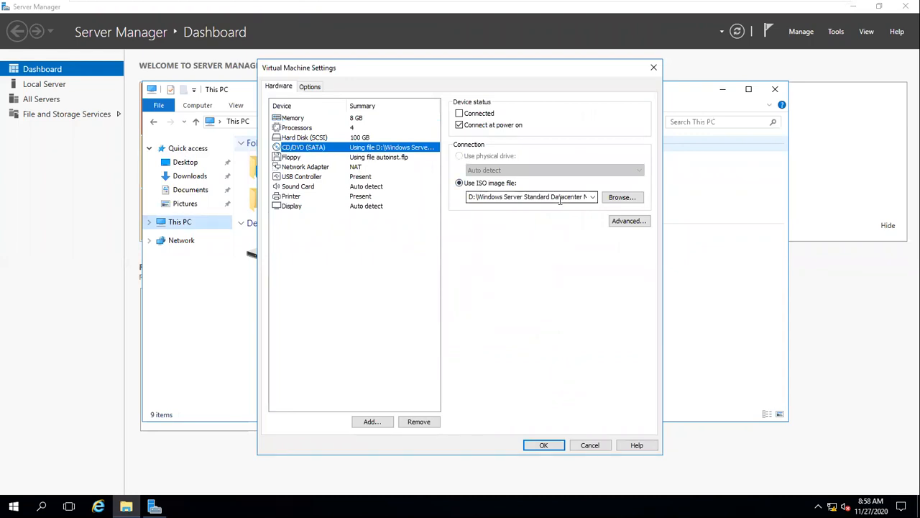
left_click(621, 199)
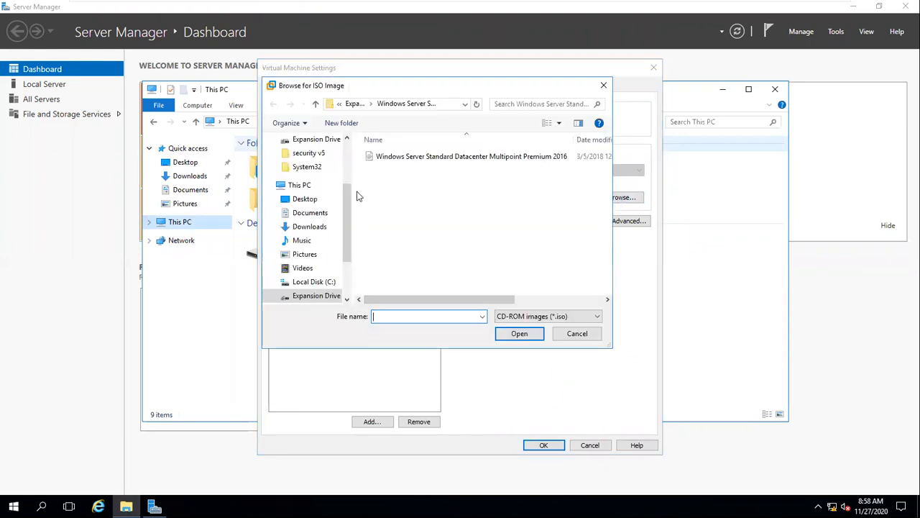
left_click(314, 295)
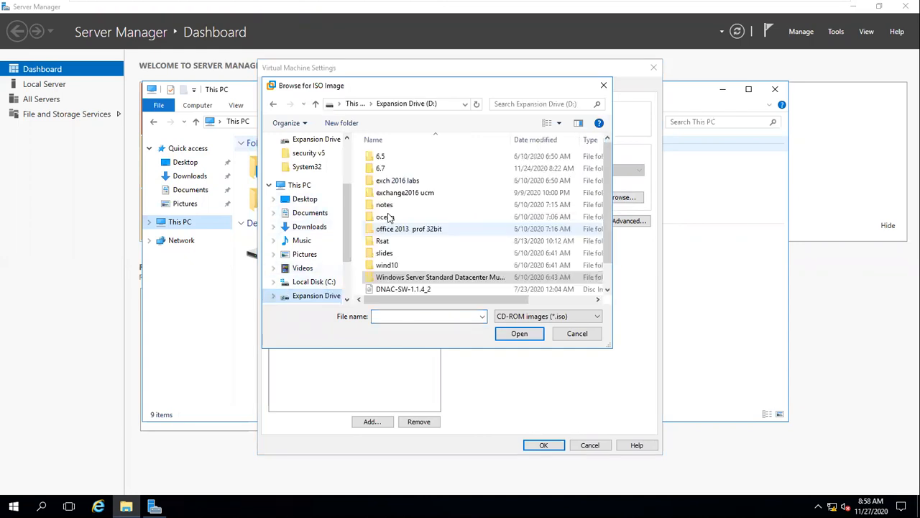
double_click(386, 168)
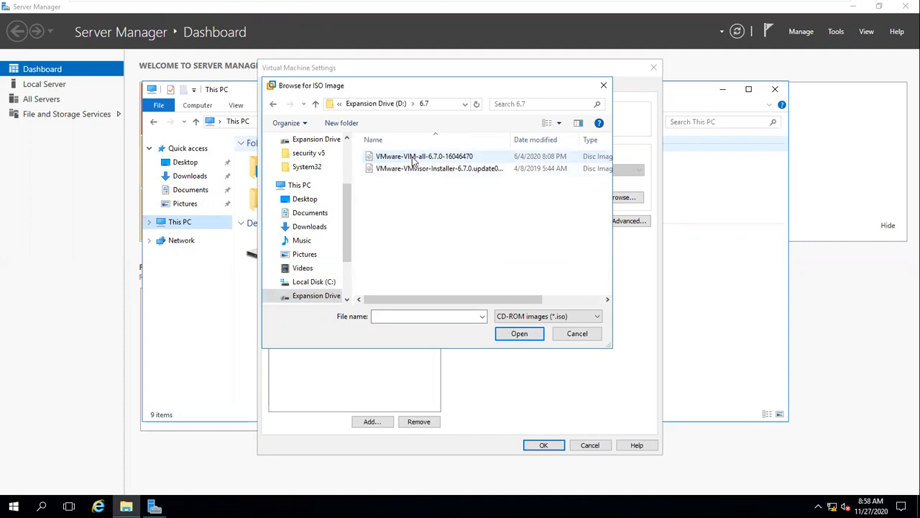
left_click(414, 158)
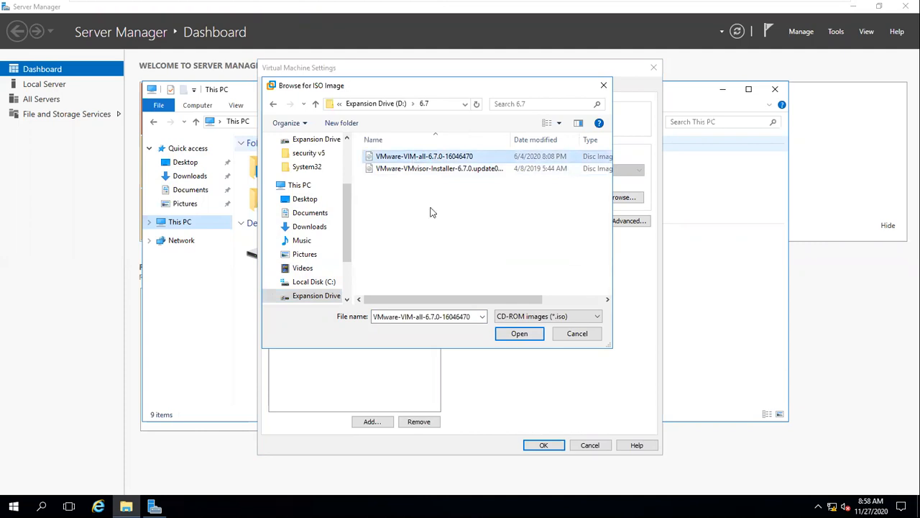
left_click(519, 333)
left_click(480, 113)
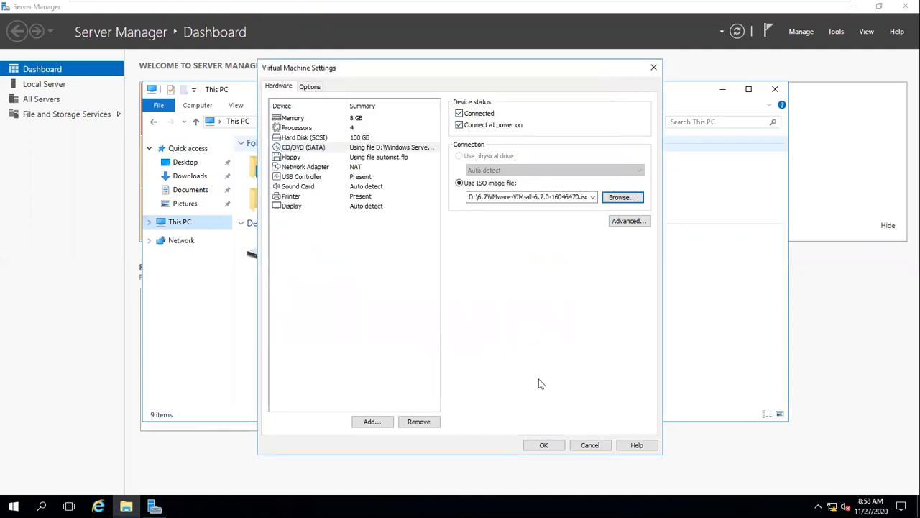
left_click(543, 445)
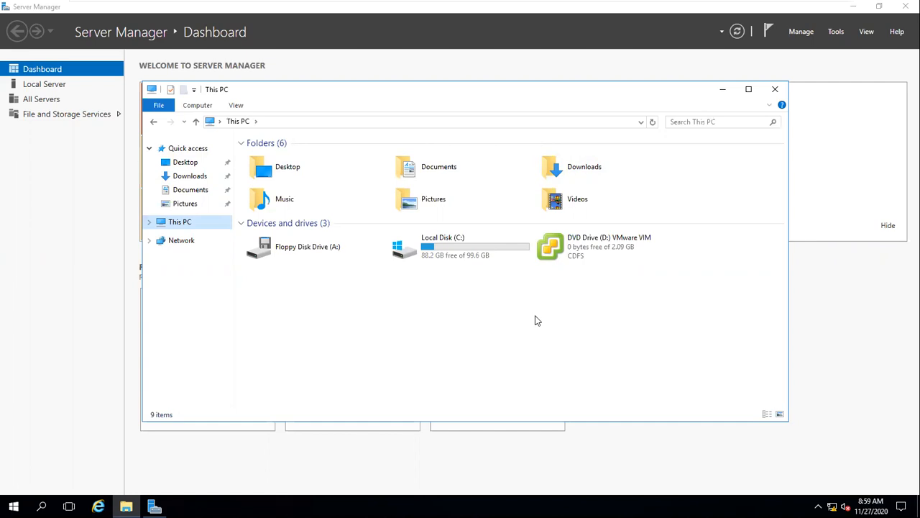
Launch the installer from DVD Drive (D:) VMware VIM and pick vCenter Server for Windows.
left_click(591, 246)
double_click(591, 246)
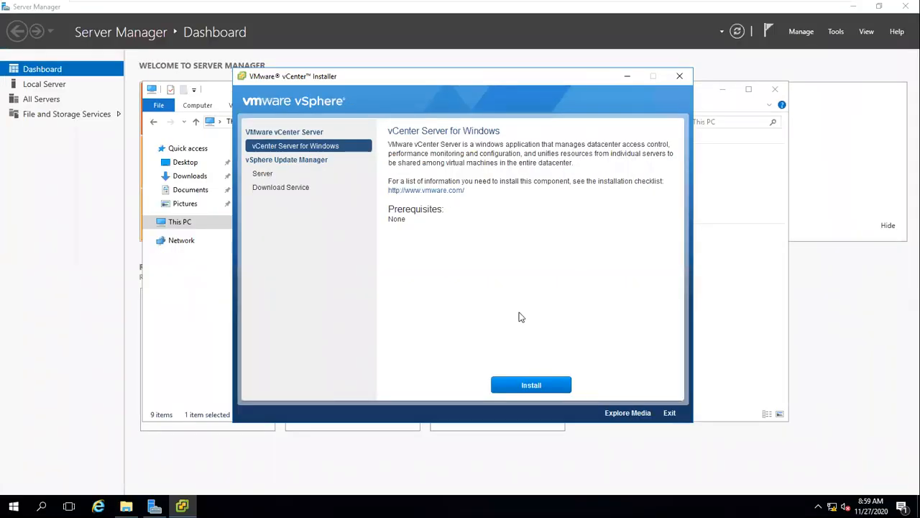
left_click(536, 388)
Start the vCenter Server for Windows setup and wait for the 6.7.0 welcome page.
left_click(536, 388)
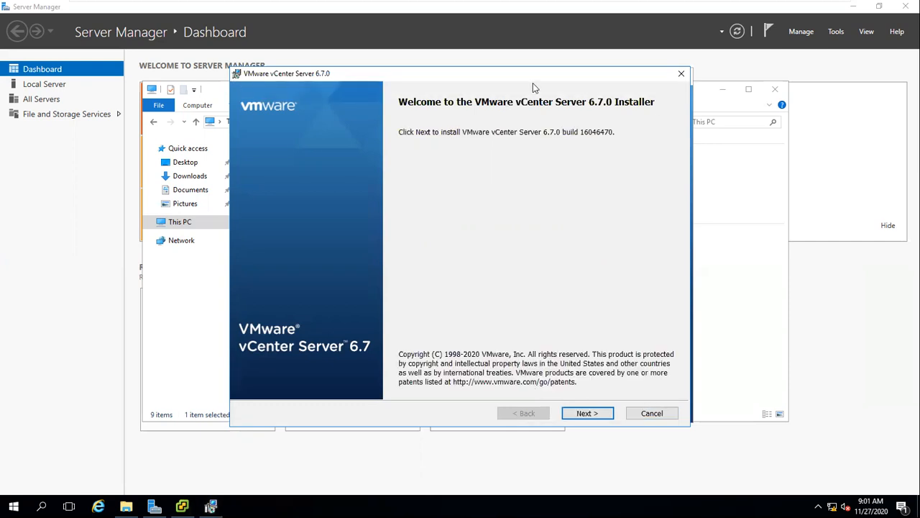
Pass the welcome page and accept the vCenter Server license agreement terms.
left_click(593, 416)
left_click(241, 387)
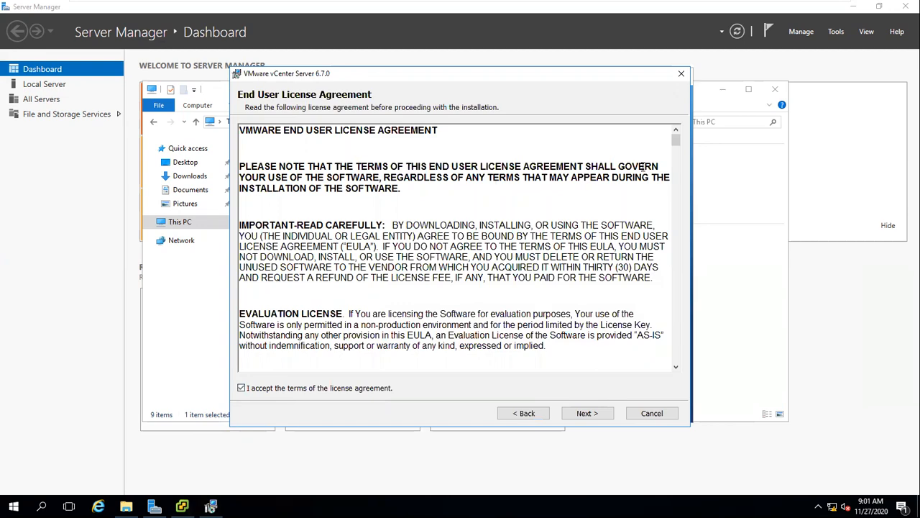
left_click_drag(676, 144, 667, 307)
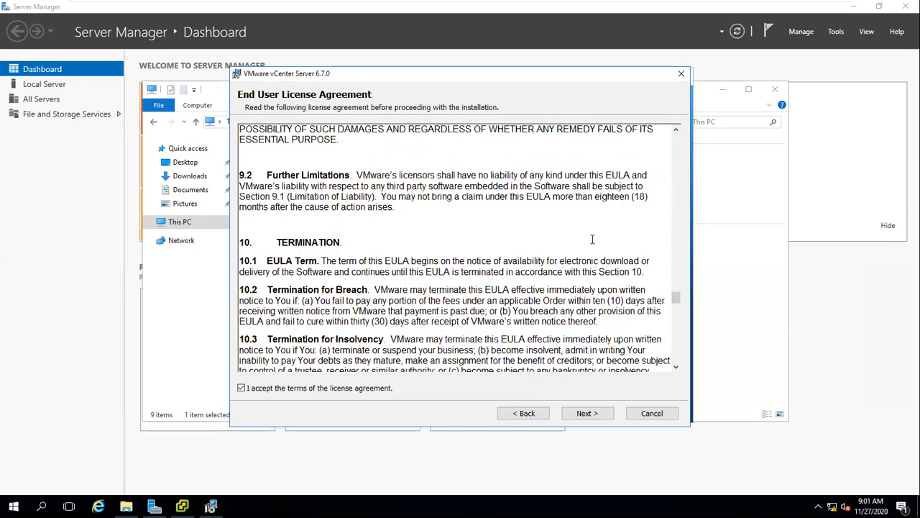
left_click(594, 416)
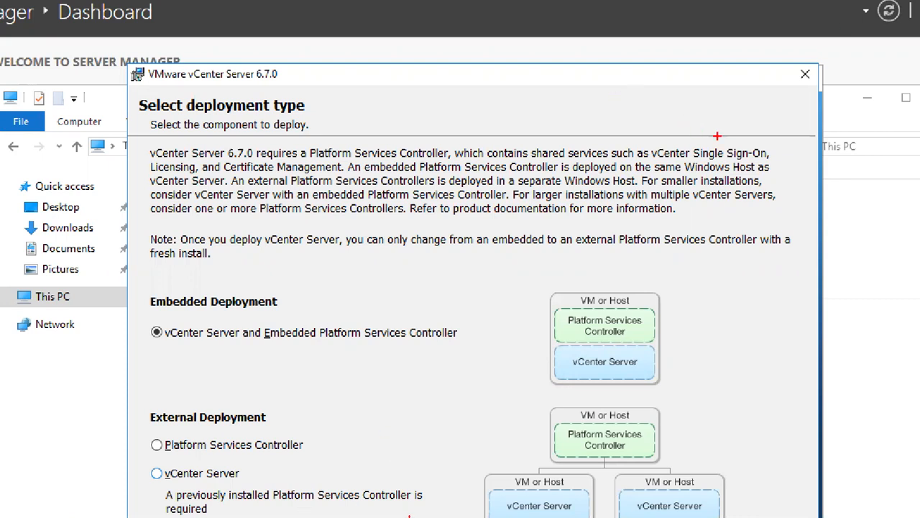
left_click_drag(695, 145, 760, 144)
left_click_drag(394, 116, 465, 214)
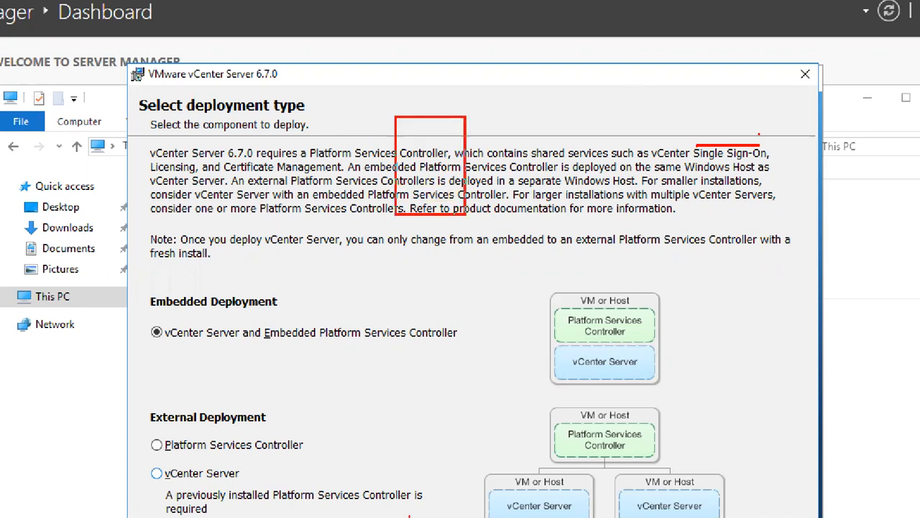
mouse_move(479, 310)
left_mouse_down()
mouse_move(538, 369)
mouse_move(564, 373)
left_mouse_up()
mouse_move(501, 377)
left_mouse_down()
mouse_move(543, 377)
mouse_move(536, 377)
left_mouse_up()
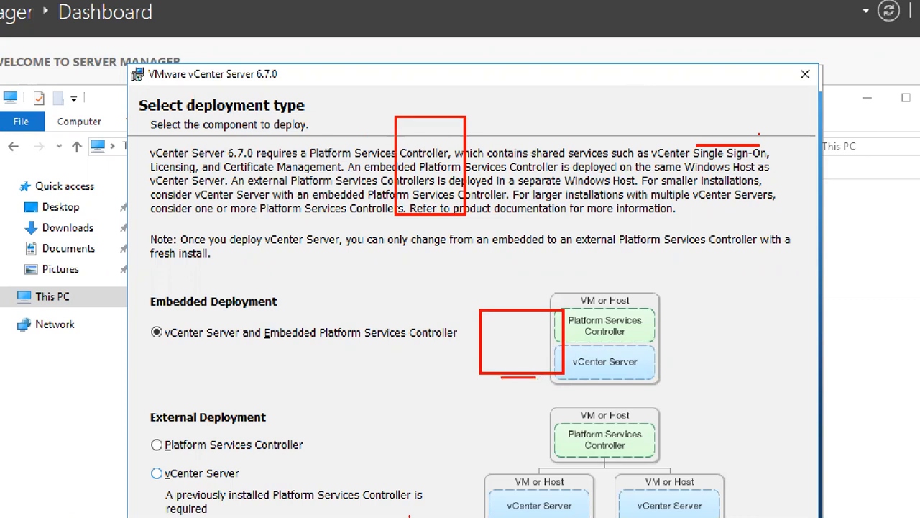
key("ctrl+z")
left_click_drag(501, 375, 549, 376)
left_click_drag(299, 315, 345, 451)
mouse_move(392, 283)
left_mouse_down()
mouse_move(340, 343)
mouse_move(340, 359)
left_mouse_up()
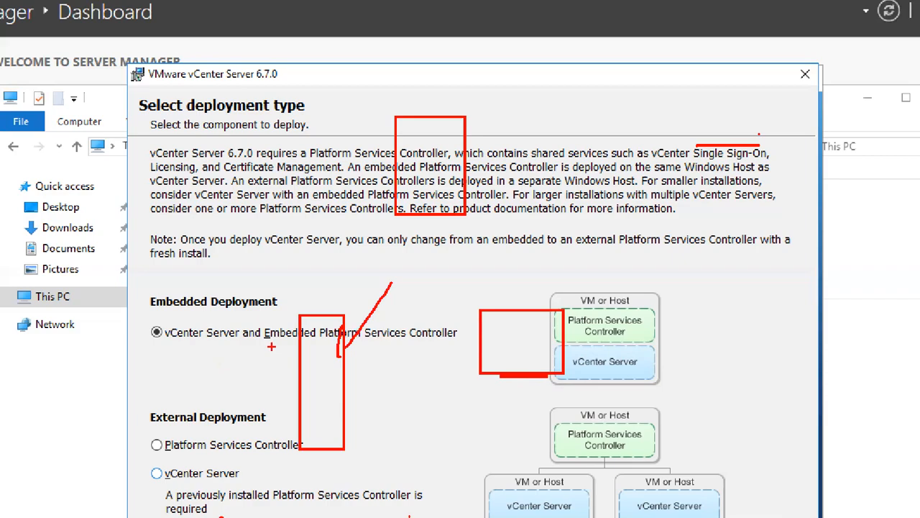
key("Escape")
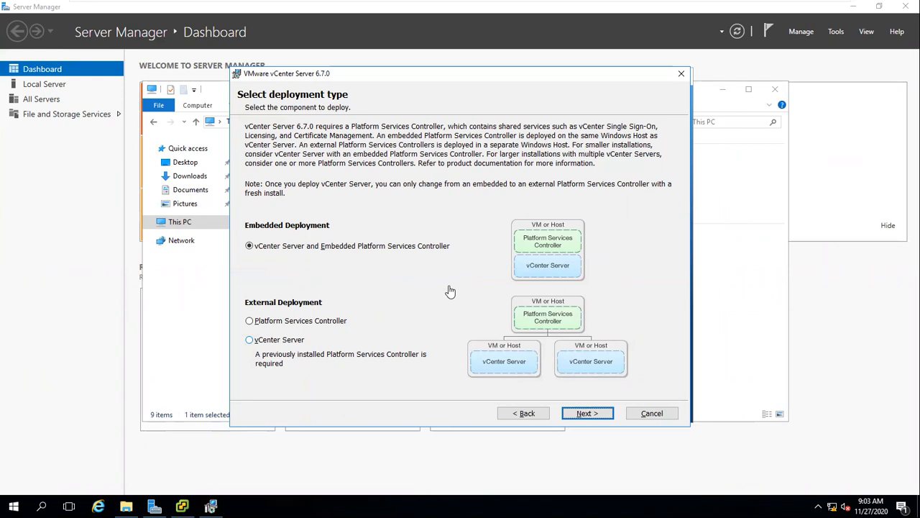
Keep vCenter Server with Embedded Platform Services Controller and continue past system name vcenter.wipro.com.
left_click(584, 416)
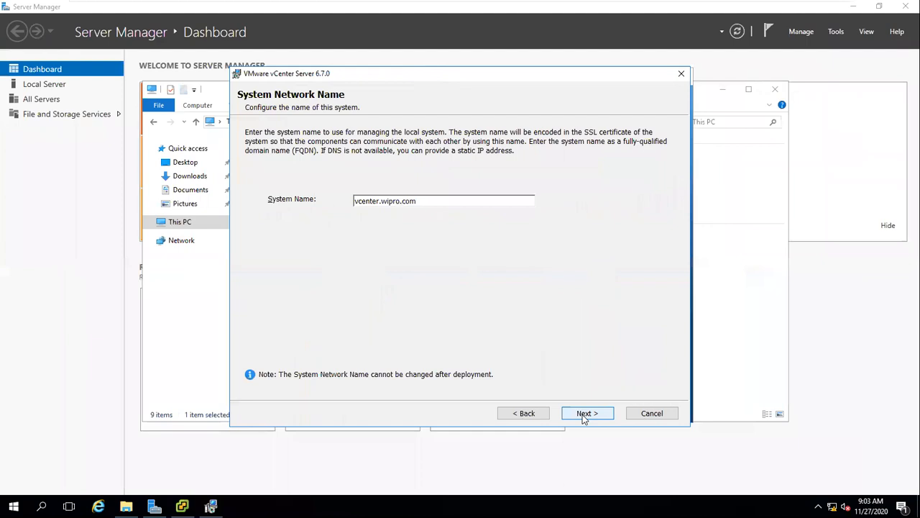
left_click(584, 419)
Submit vcenter.wipro.com, highlight the IPv6 warning's DNS and IPv4 notes, then dismiss it.
left_click(586, 416)
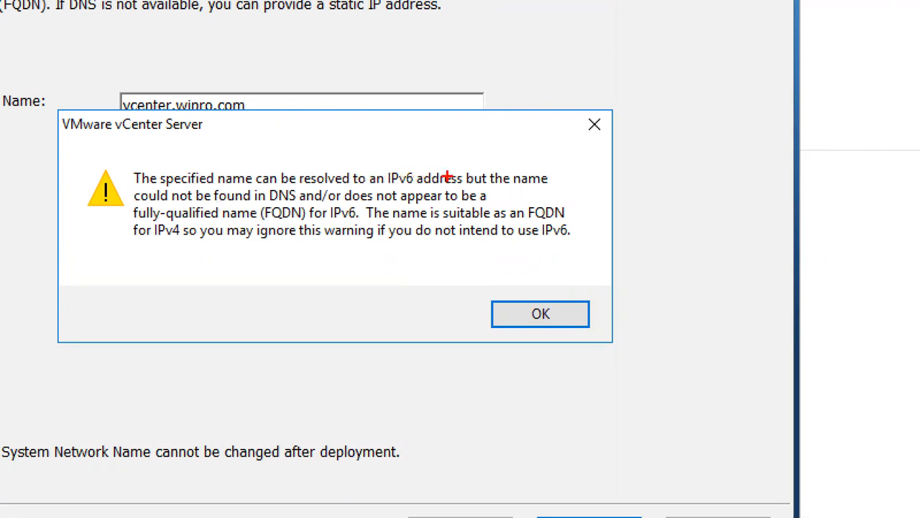
left_click_drag(271, 206, 324, 205)
left_click_drag(393, 151, 406, 165)
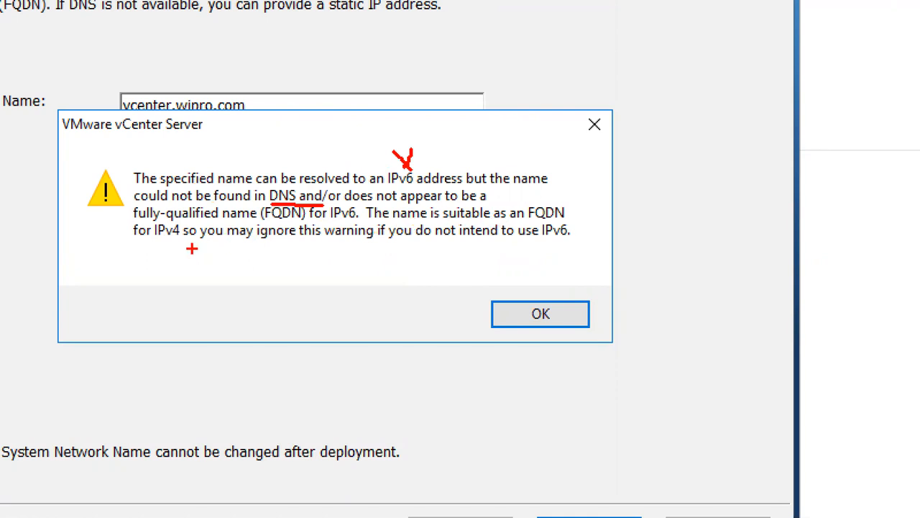
left_click_drag(155, 243, 174, 243)
left_click_drag(426, 248, 574, 236)
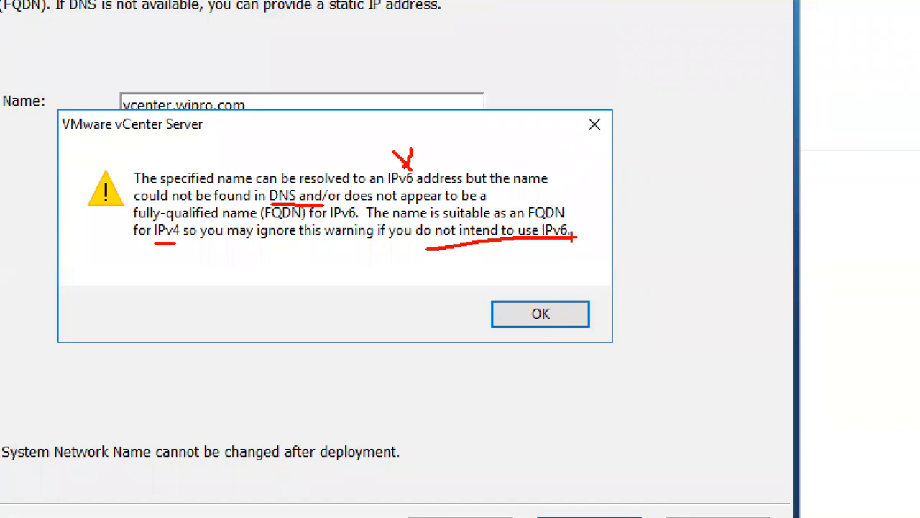
key("Escape")
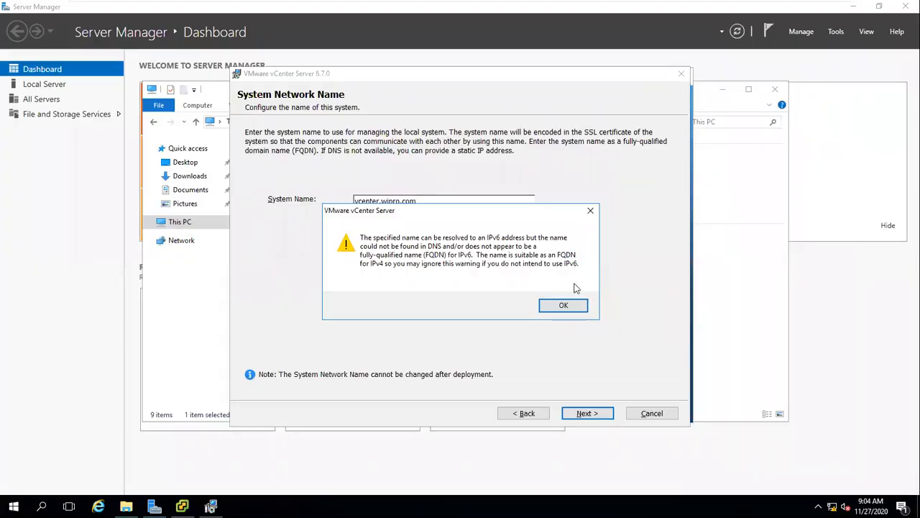
left_click(577, 307)
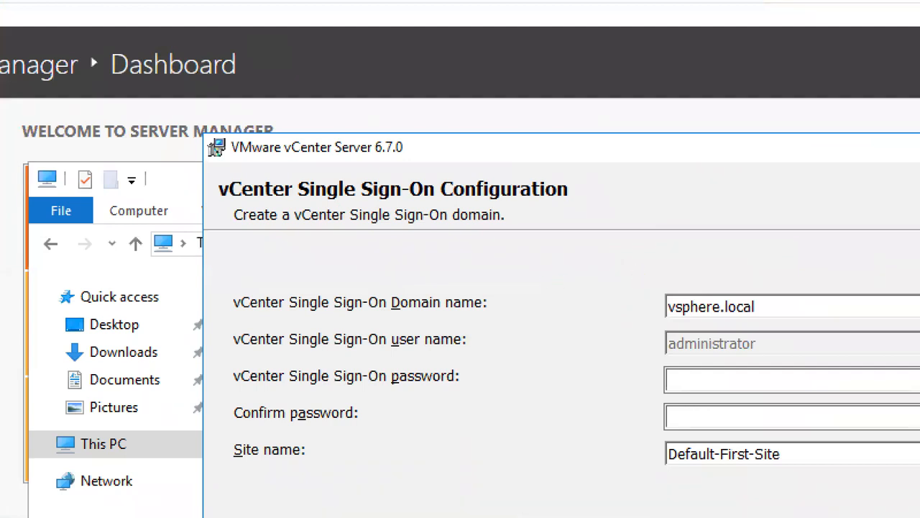
mouse_move(657, 283)
left_mouse_down()
mouse_move(649, 315)
mouse_move(796, 292)
mouse_move(687, 289)
left_mouse_up()
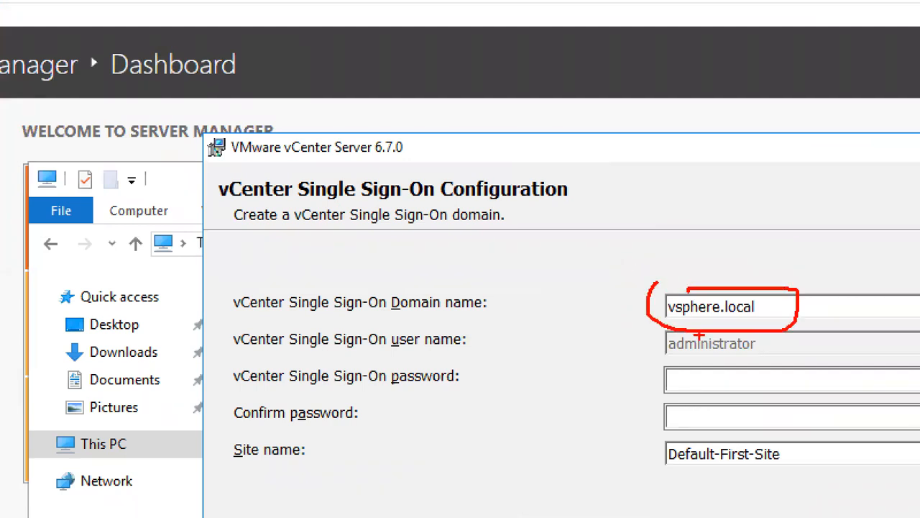
mouse_move(757, 325)
left_mouse_down()
mouse_move(670, 372)
mouse_move(741, 332)
left_mouse_up()
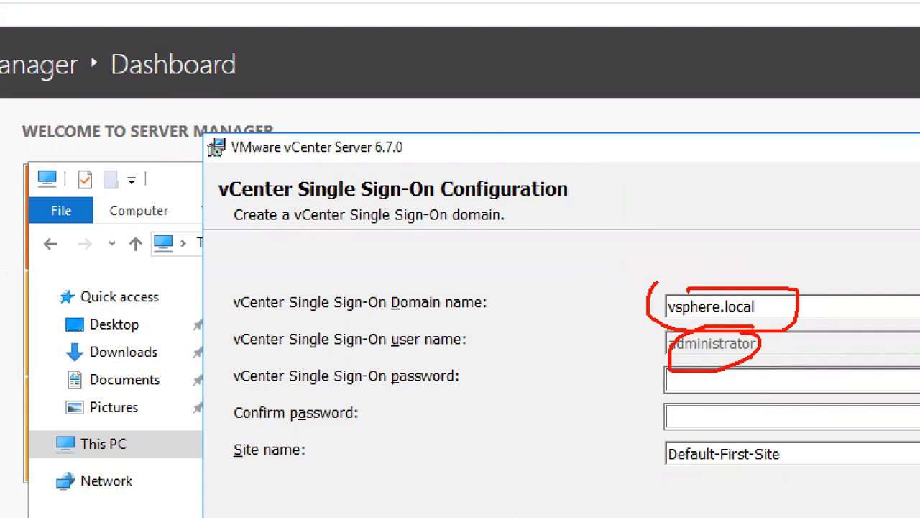
left_click_drag(427, 314, 460, 313)
left_click_drag(358, 395, 444, 395)
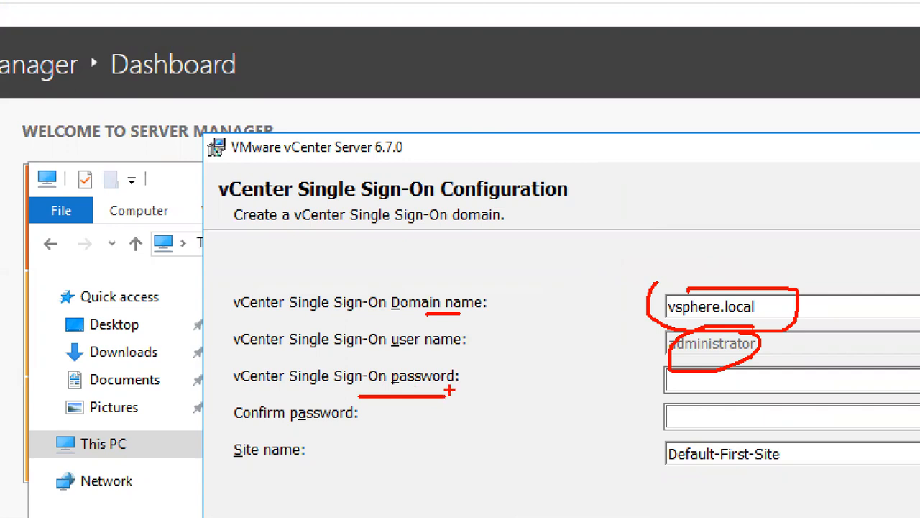
mouse_move(630, 114)
left_mouse_down()
mouse_move(741, 176)
mouse_move(840, 193)
left_mouse_up()
left_click_drag(628, 220, 642, 248)
mouse_move(682, 220)
left_mouse_down()
mouse_move(696, 240)
mouse_move(742, 234)
left_mouse_up()
mouse_move(750, 229)
left_mouse_down()
mouse_move(760, 241)
mouse_move(794, 251)
left_mouse_up()
left_click_drag(324, 130, 405, 190)
left_click_drag(330, 198, 381, 198)
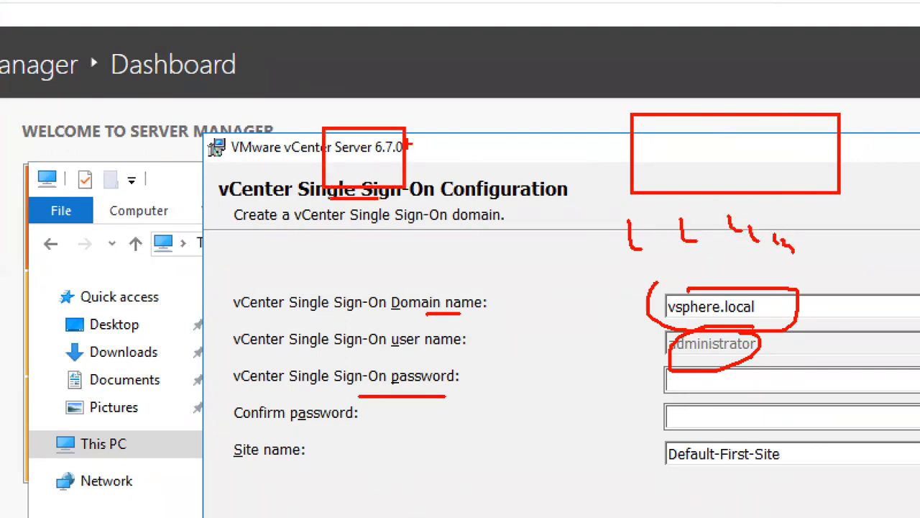
mouse_move(407, 145)
left_mouse_down()
mouse_move(551, 100)
mouse_move(590, 138)
left_mouse_up()
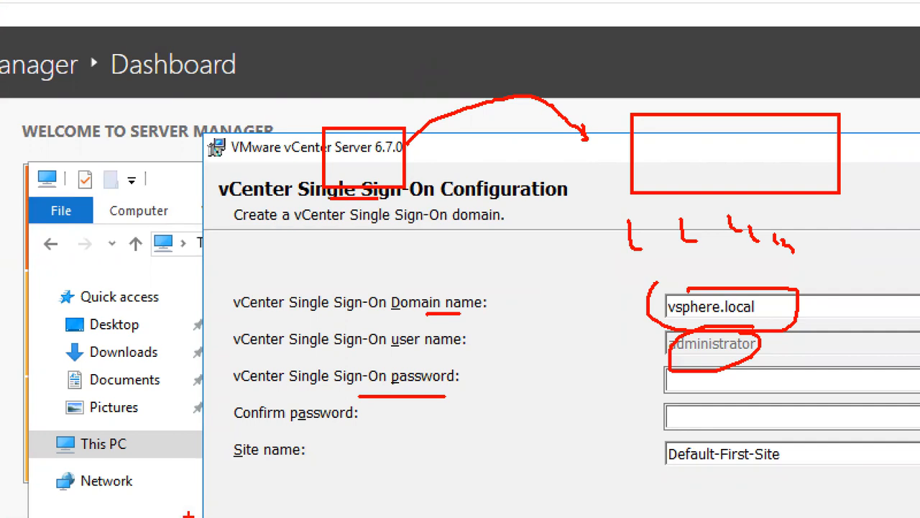
left_click_drag(305, 515, 0, 516)
left_click_drag(0, 72, 0, 320)
left_click_drag(54, 108, 0, 154)
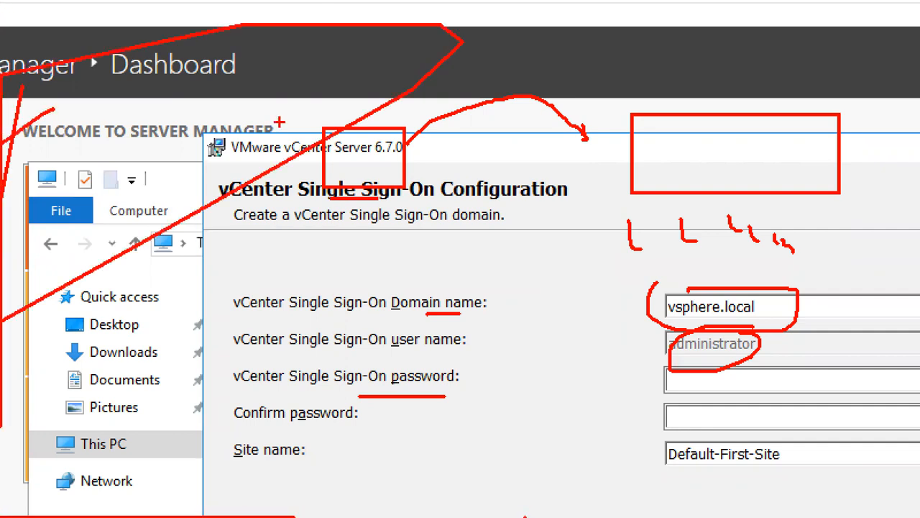
key("ctrl+z")
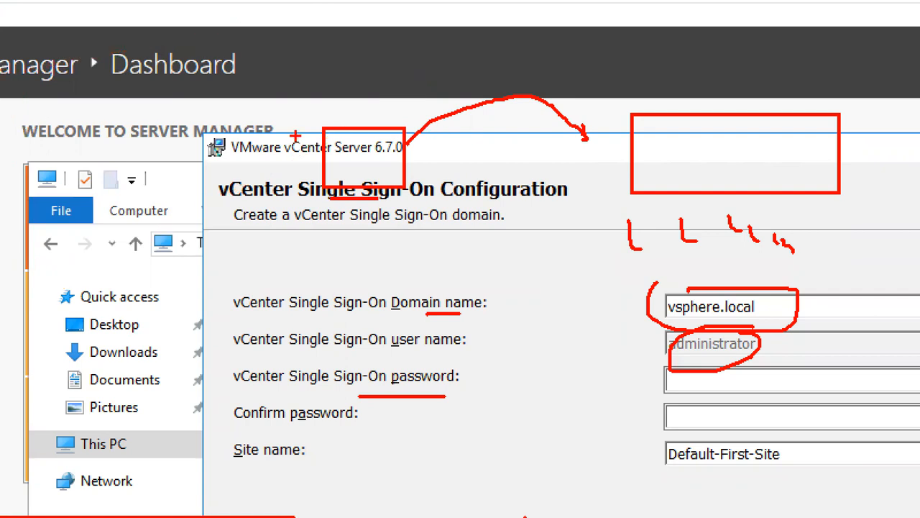
mouse_move(332, 146)
left_mouse_down()
mouse_move(363, 170)
mouse_move(391, 171)
left_mouse_up()
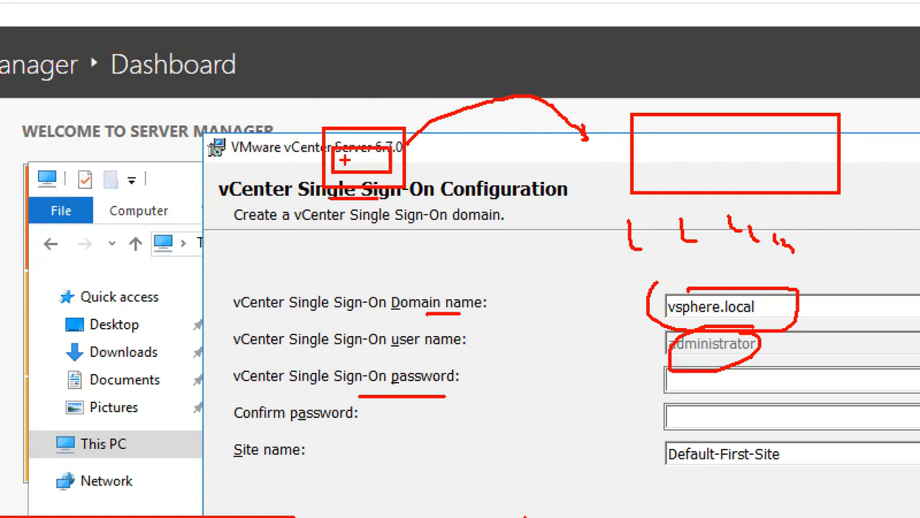
left_click_drag(348, 163, 358, 163)
mouse_move(689, 315)
left_mouse_down()
mouse_move(711, 318)
mouse_move(683, 322)
left_mouse_up()
key("Escape")
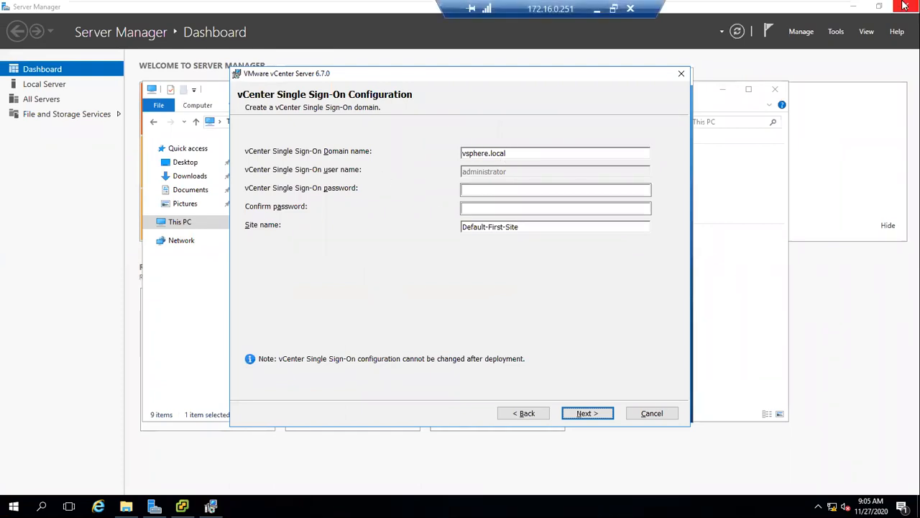
Minimize Server Manager and the VM window, returning to the host's browser.
left_click(854, 7)
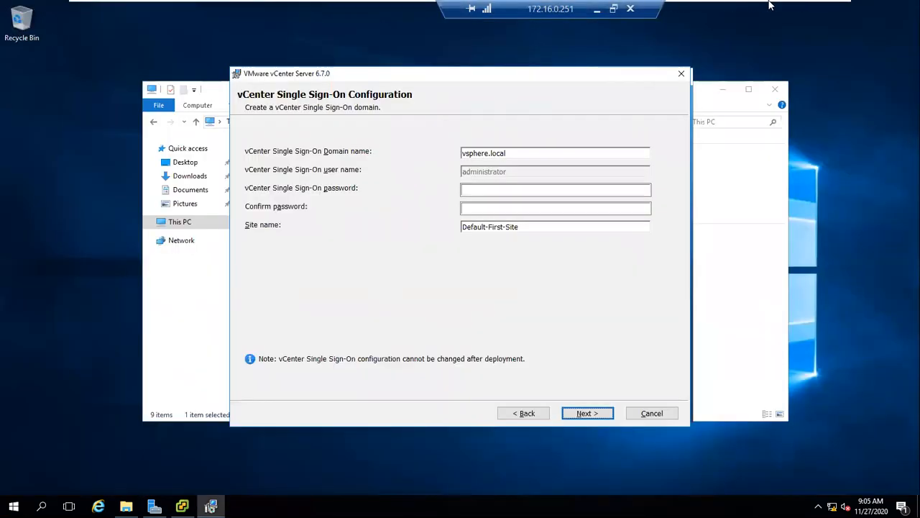
left_click(806, 10)
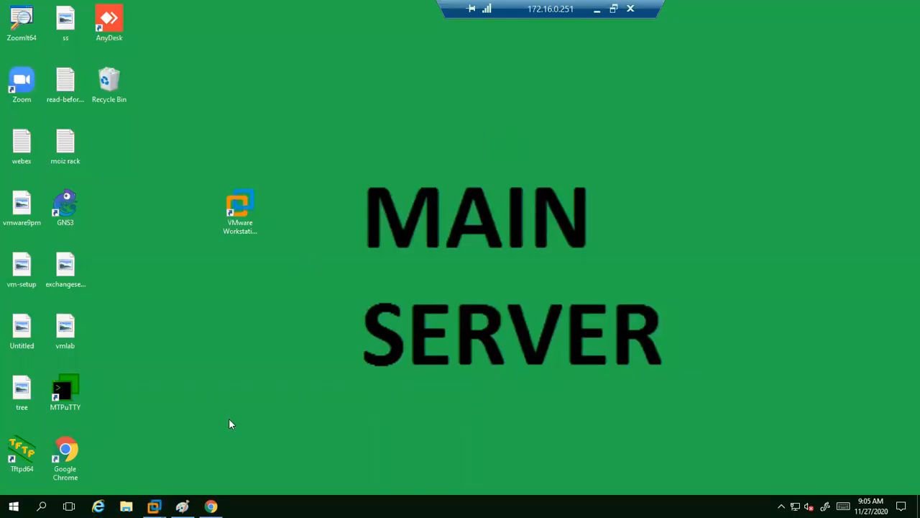
left_click(211, 506)
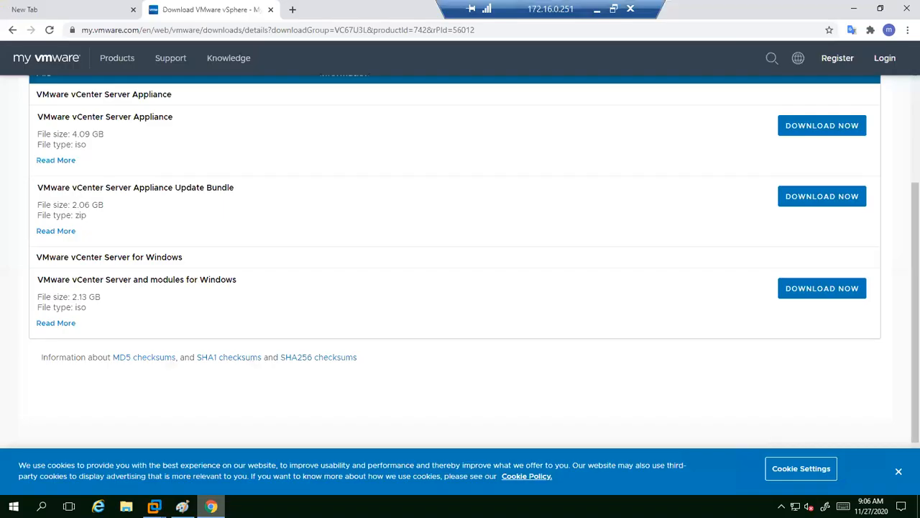
left_click(133, 30)
type("https://192.168.57.151")
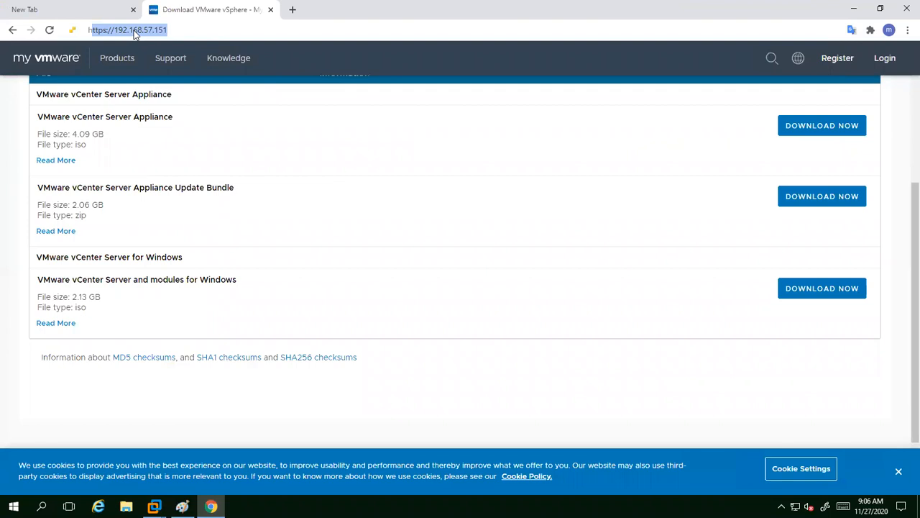
key("Right")
key("BackSpace")
key("BackSpace")
key("BackSpace")
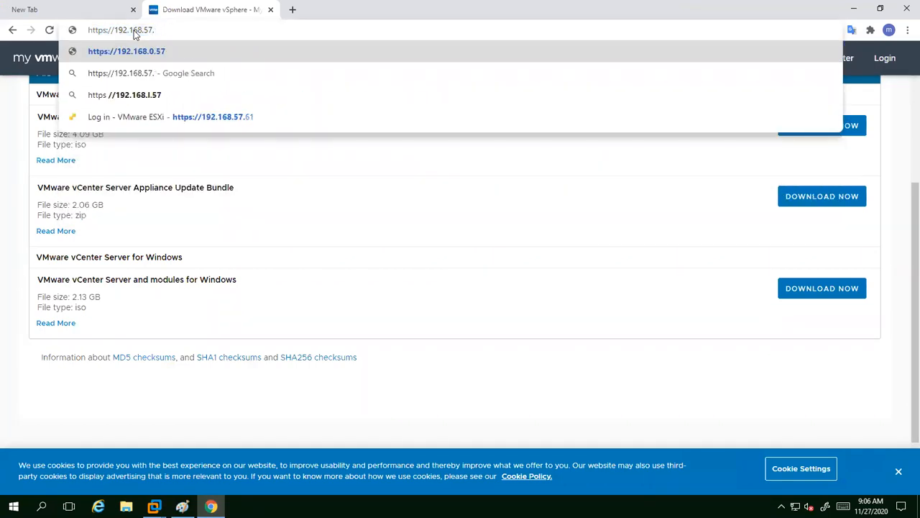
type("61")
key("Return")
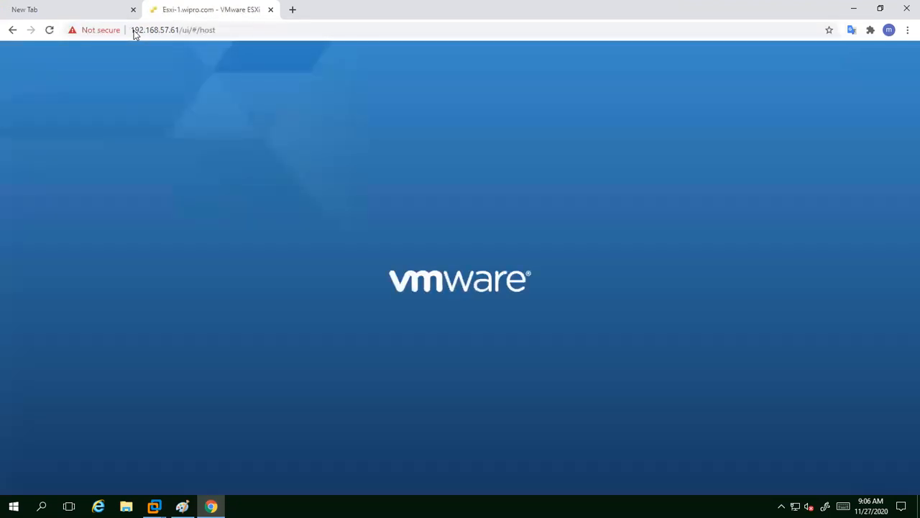
left_click(134, 33)
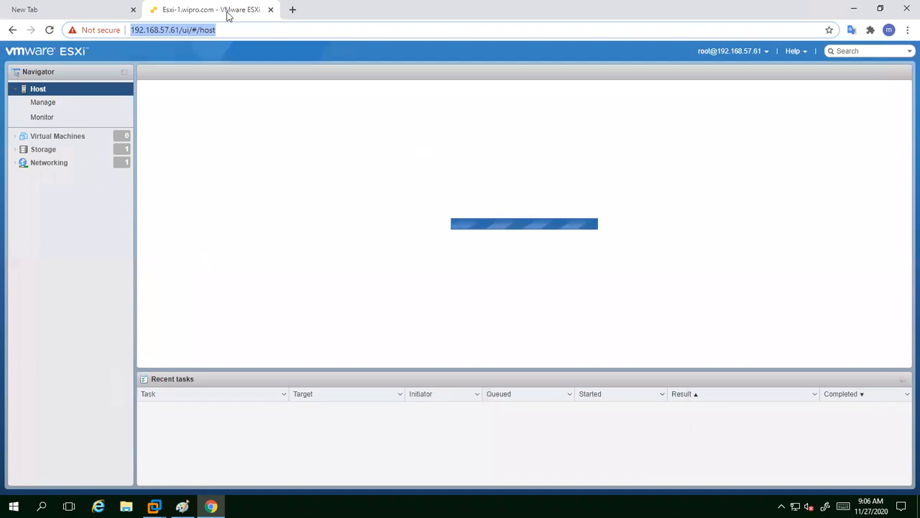
left_click(292, 9)
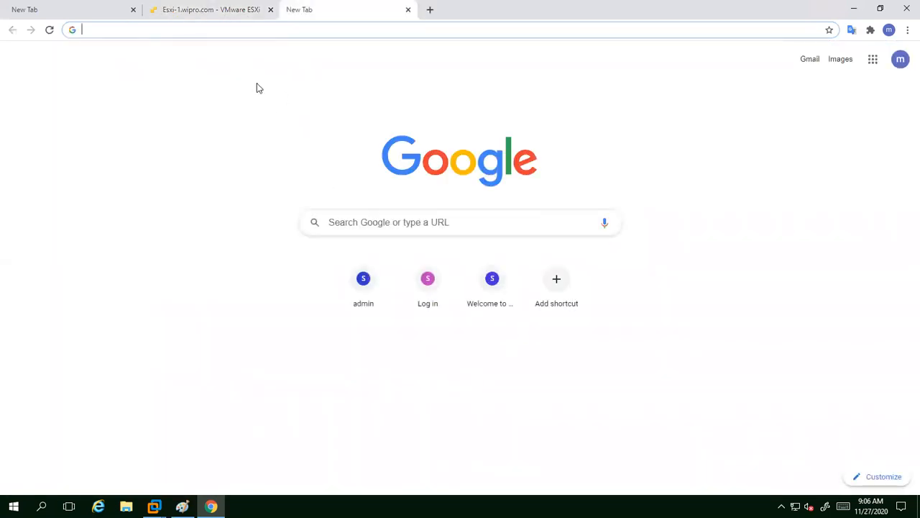
type("htt")
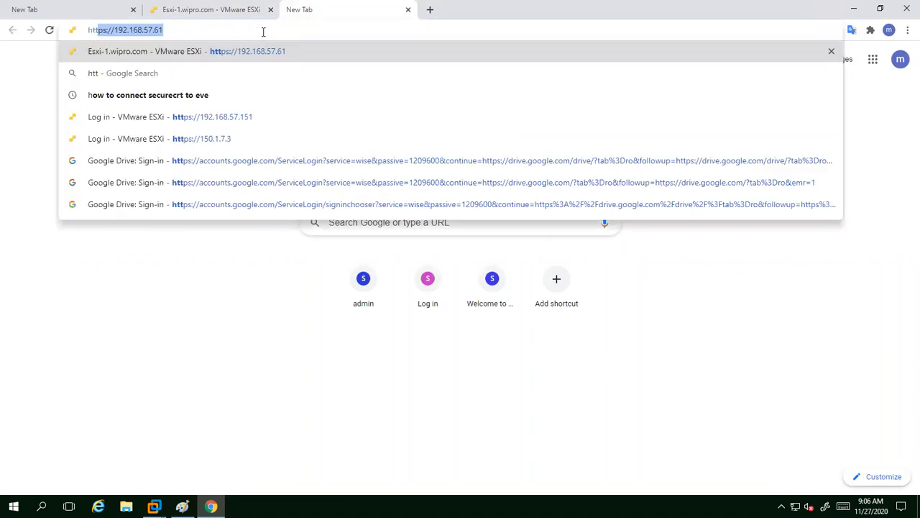
type("p")
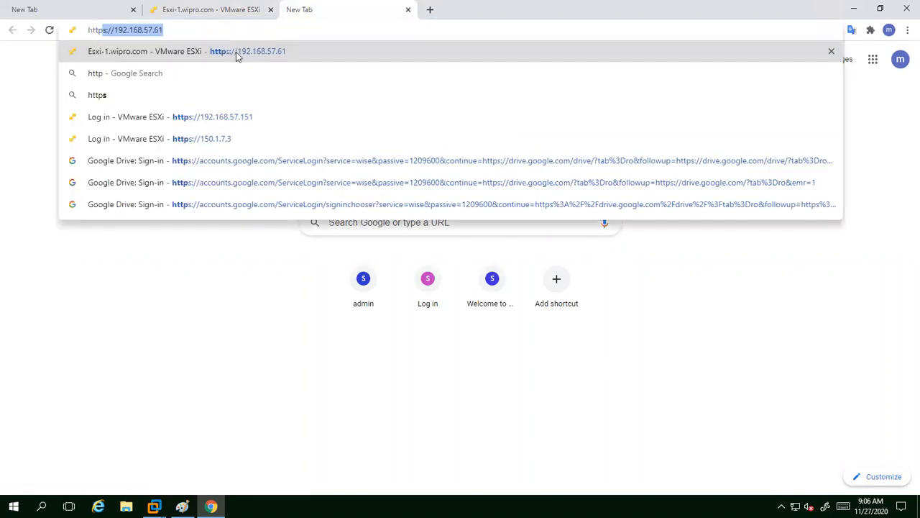
type("s//192.168.57.61")
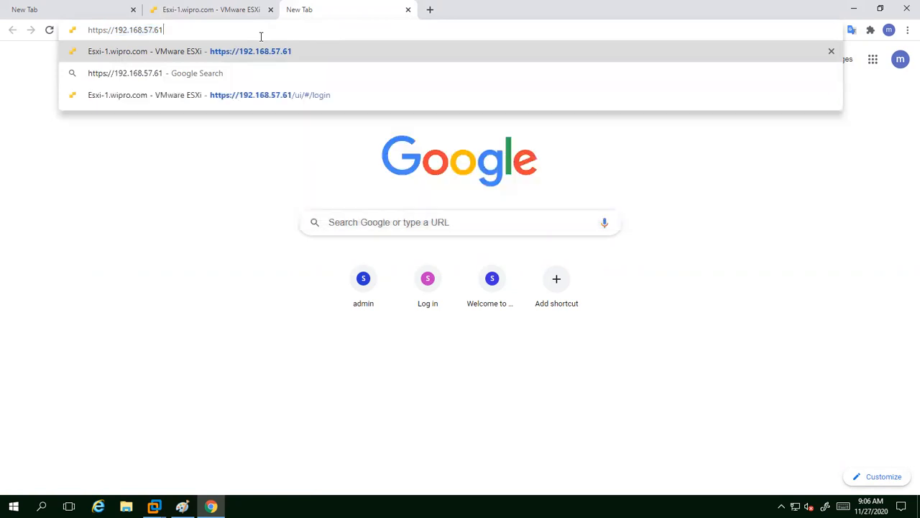
key("BackSpace")
type("2")
key("Return")
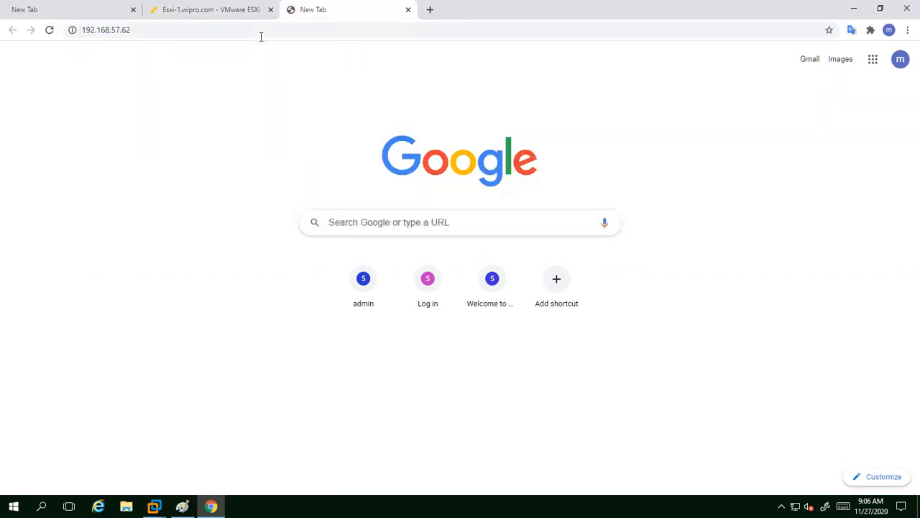
left_click(306, 332)
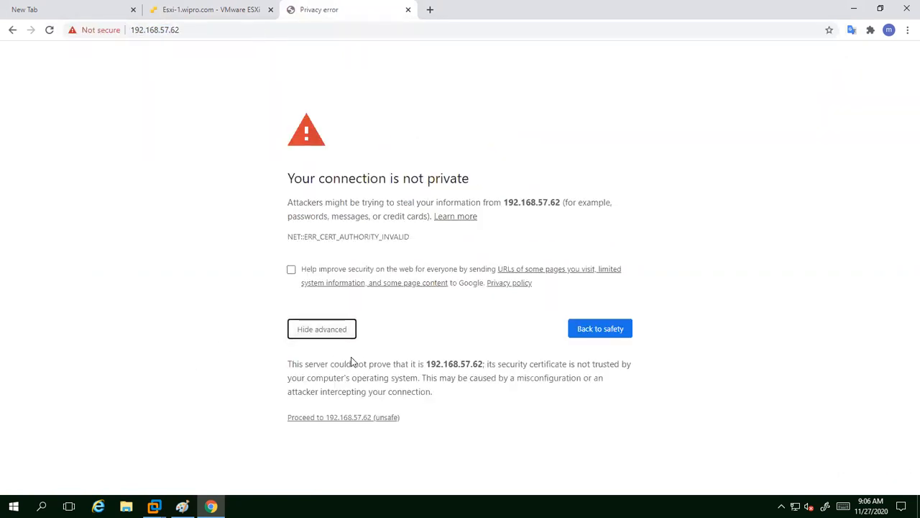
left_click(343, 418)
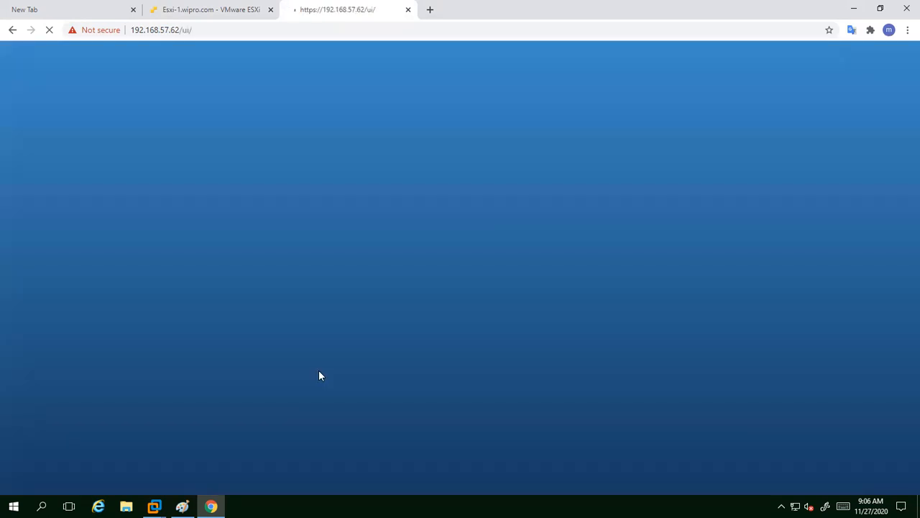
Type root in the ESXi User name field, then jot an on-screen note of the administrator SSO user name.
left_click(166, 237)
left_click(165, 237)
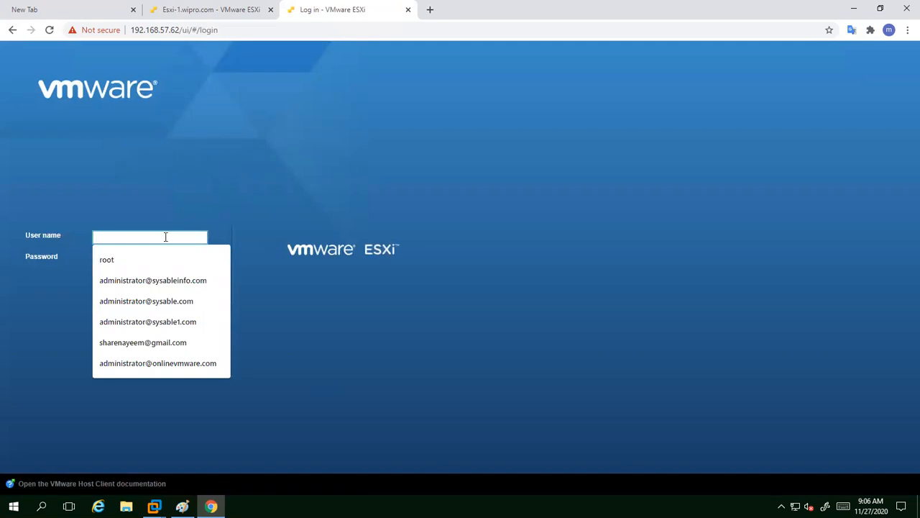
type("r")
key("BackSpace")
type("root")
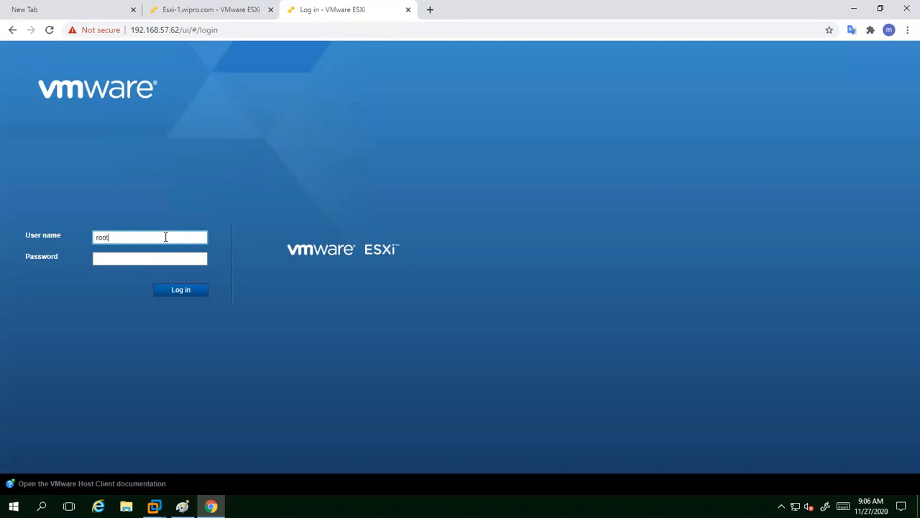
key("BackSpace")
key("BackSpace")
key("BackSpace")
key("BackSpace")
type("administrator")
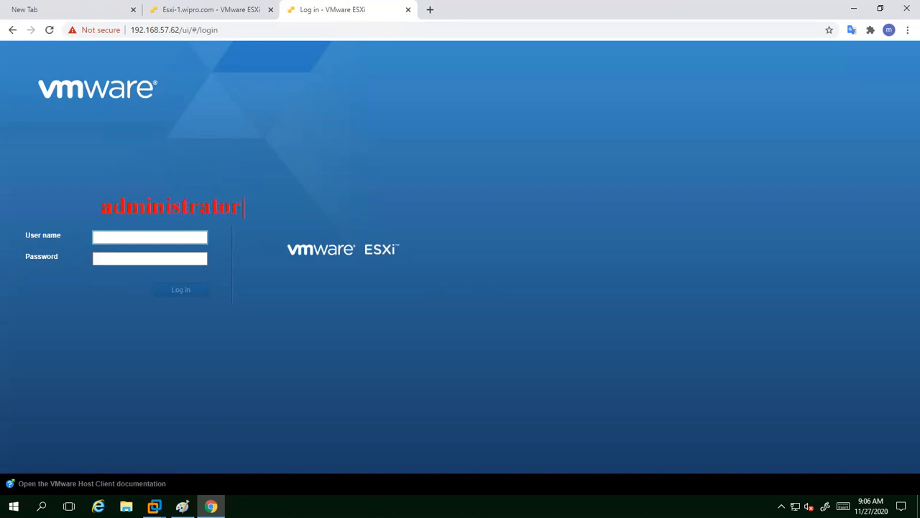
type("@vshpeer")
key("BackSpace")
key("BackSpace")
type("re.local")
left_click(242, 239)
type("@wipro.com")
key("Escape")
left_click(165, 237)
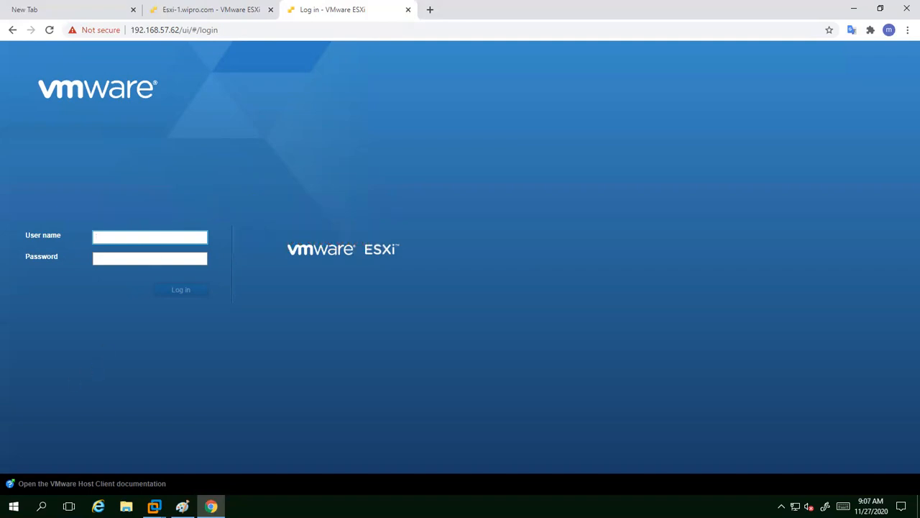
In the vcenter server VM, change the SSO domain from vsphere.local to wipro.com.
mouse_move(154, 506)
left_click(536, 428)
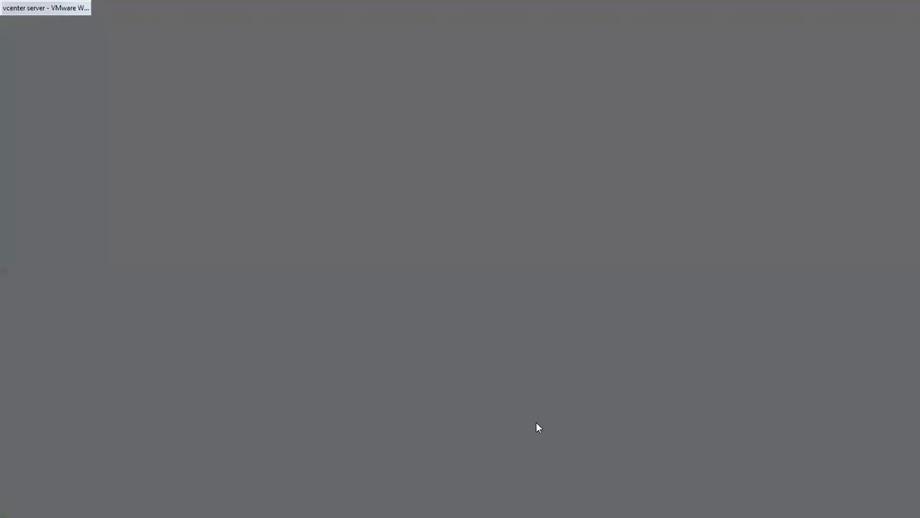
double_click(466, 154)
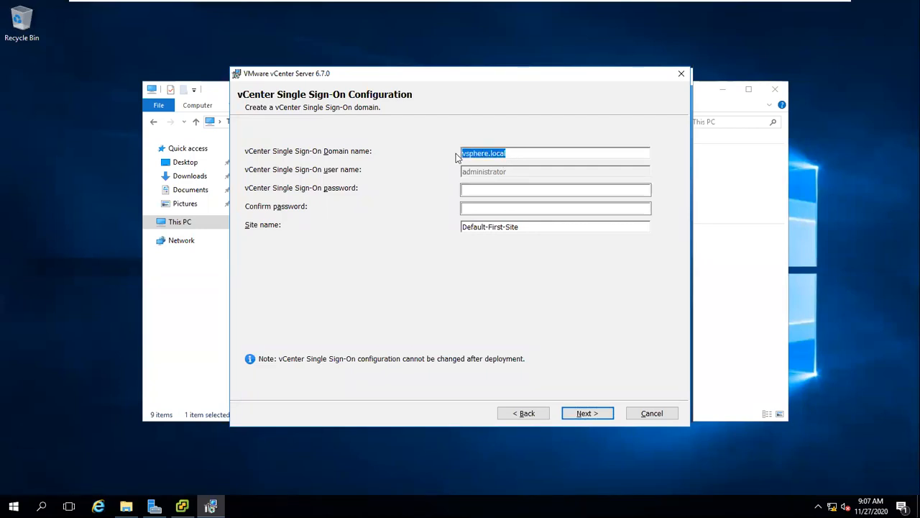
type("wipro.com")
Enter and confirm the Single Sign-On password, keep Default-First-Site, and submit.
left_click(465, 190)
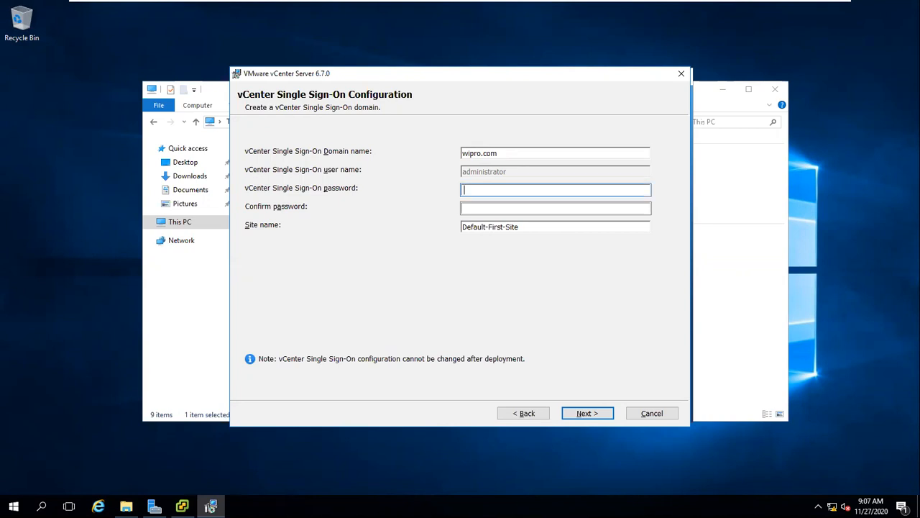
type("••••••••")
key("Tab")
type("•••")
key("BackSpace")
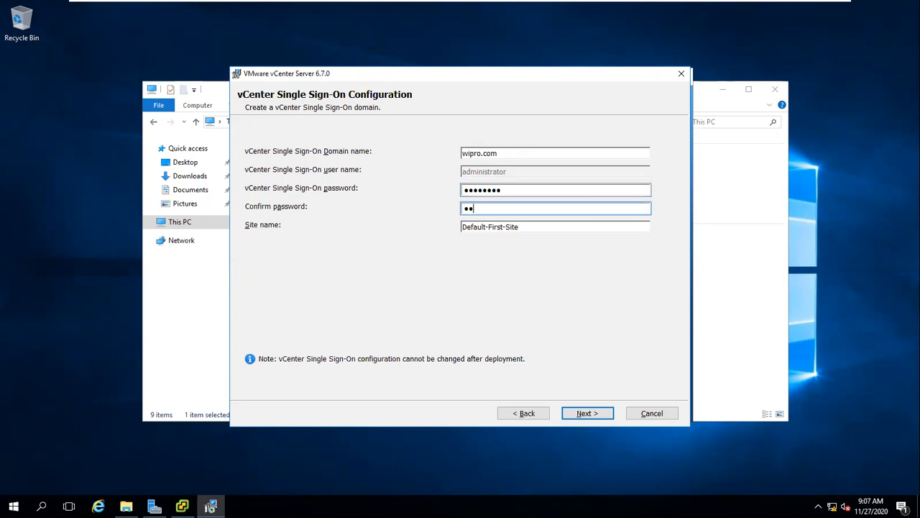
type("••••••")
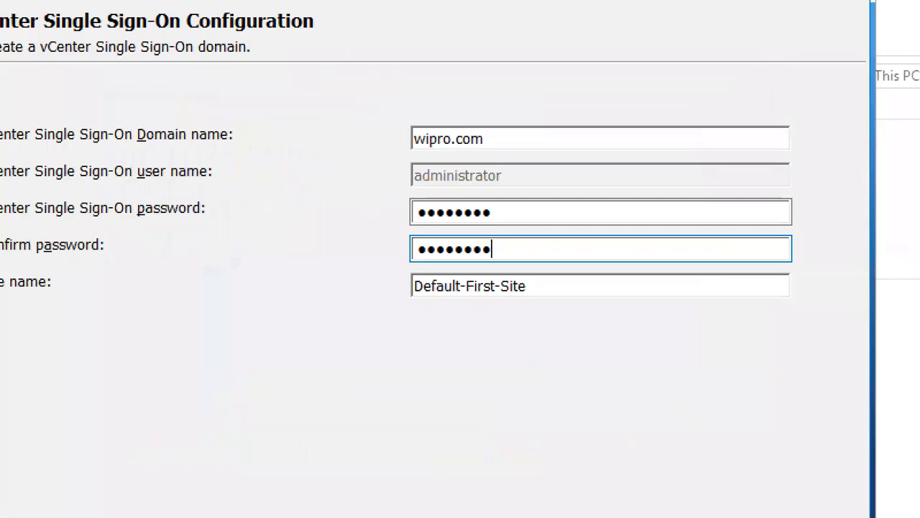
mouse_move(409, 272)
left_mouse_down()
mouse_move(408, 302)
mouse_move(529, 303)
mouse_move(550, 280)
mouse_move(406, 266)
left_mouse_up()
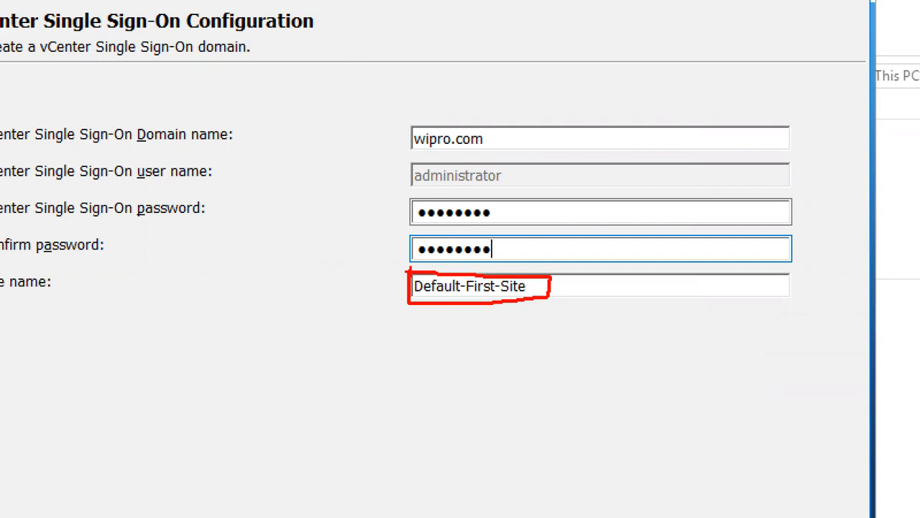
key("Escape")
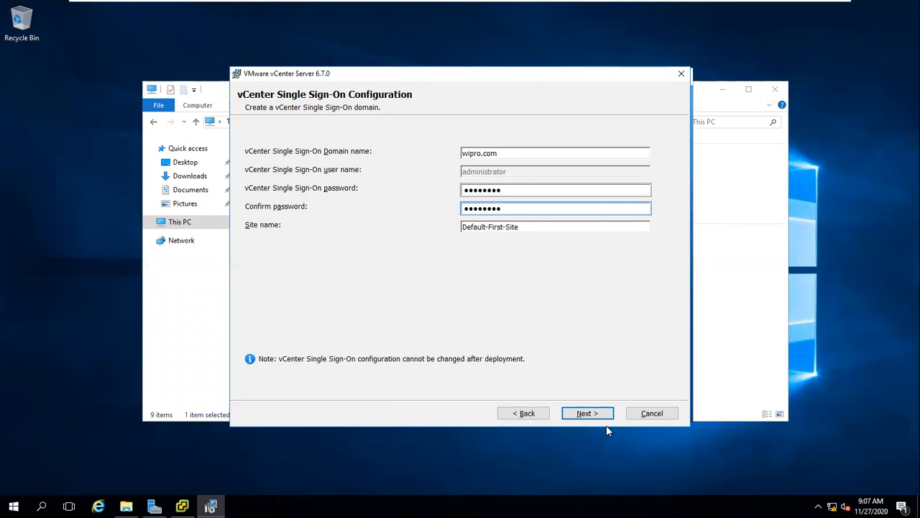
left_click(588, 416)
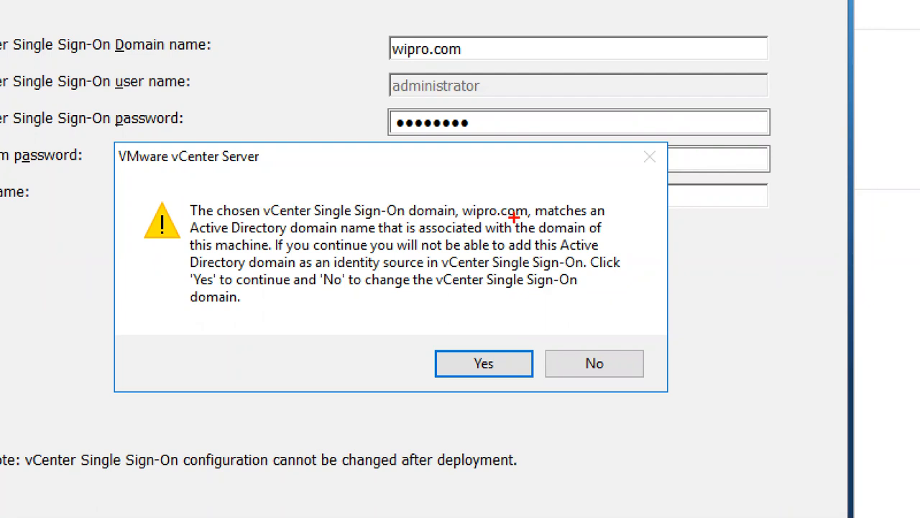
Accept the wipro.com Active Directory domain warning and continue to the Service Account page.
left_click_drag(293, 233, 403, 232)
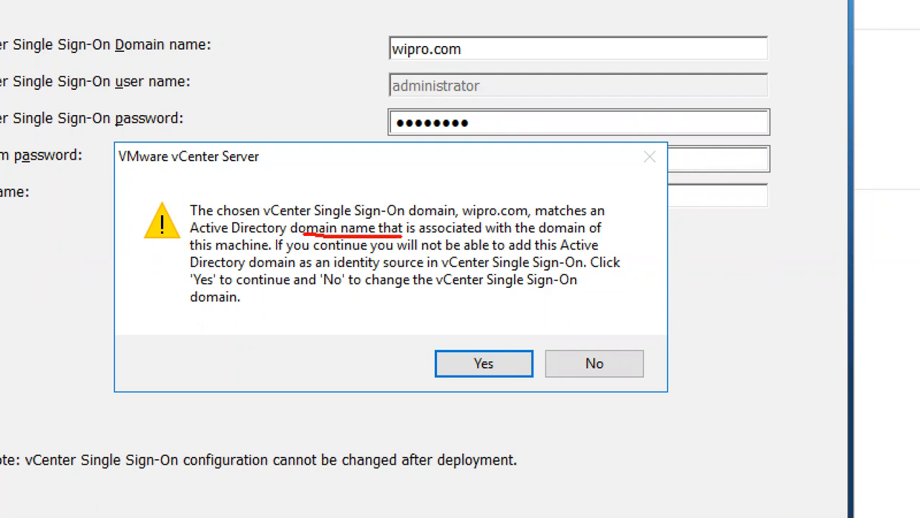
mouse_move(453, 34)
left_mouse_down()
mouse_move(379, 38)
mouse_move(507, 37)
mouse_move(408, 27)
left_mouse_up()
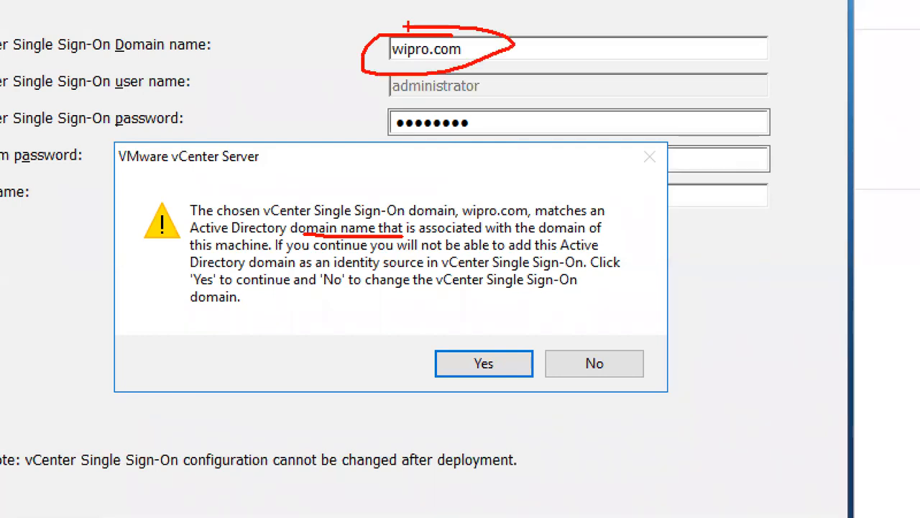
key("Escape")
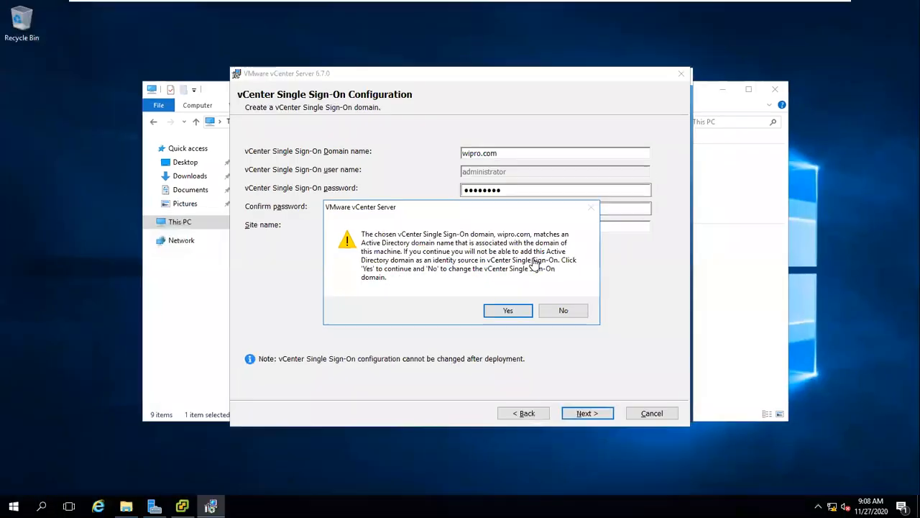
left_click(510, 309)
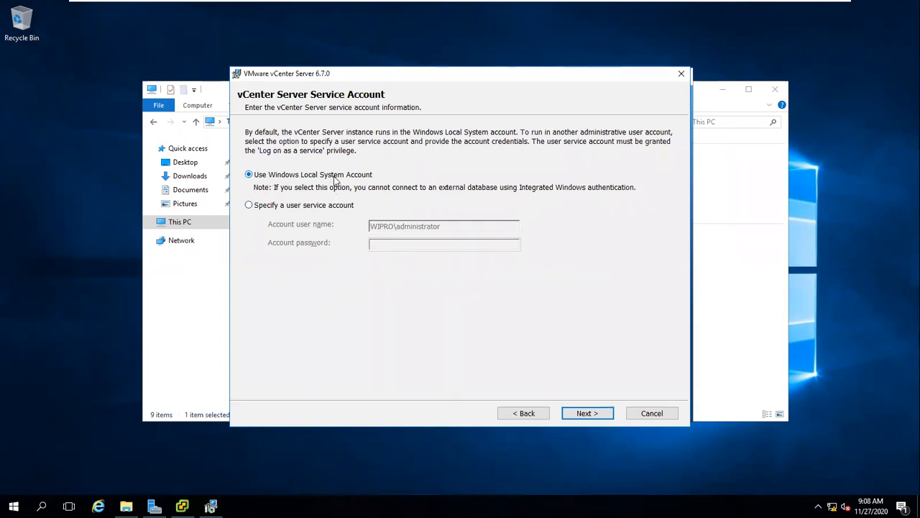
Keep the Windows Local System Account, then add on-screen notes reading 'sql' and 'dba'.
left_click(586, 419)
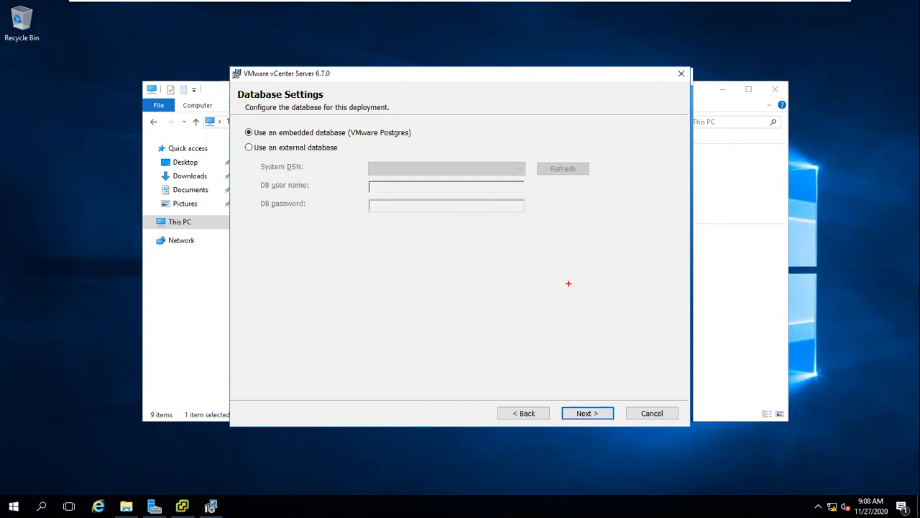
type("tsq:")
key("BackSpace")
type("l")
key("Return")
type("dba")
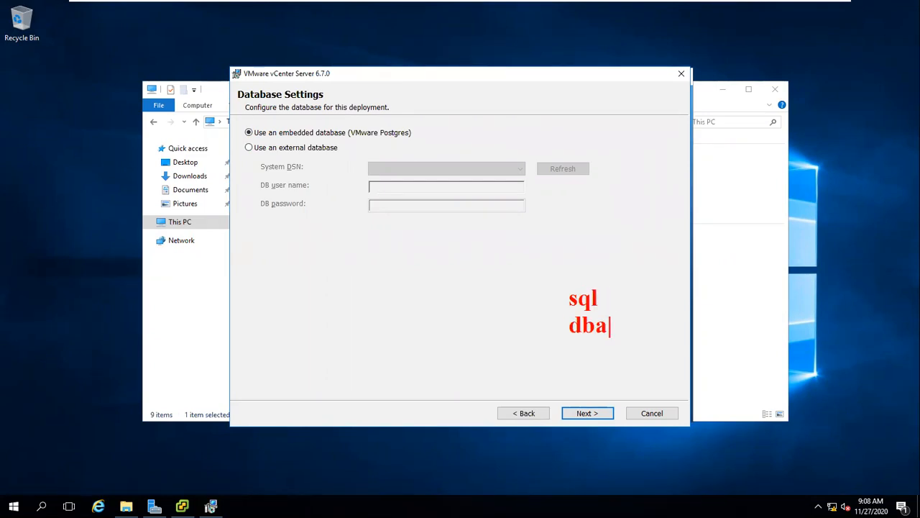
key("Return")
key("Escape")
Keep the embedded VMware Postgres database instead of an external one and advance to Configure Ports.
left_click_drag(268, 152, 404, 166)
key("Escape")
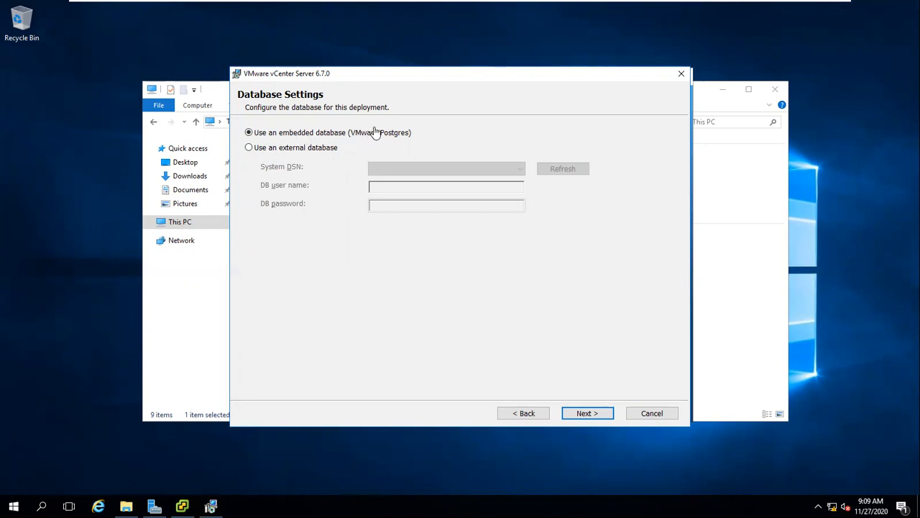
left_click(591, 415)
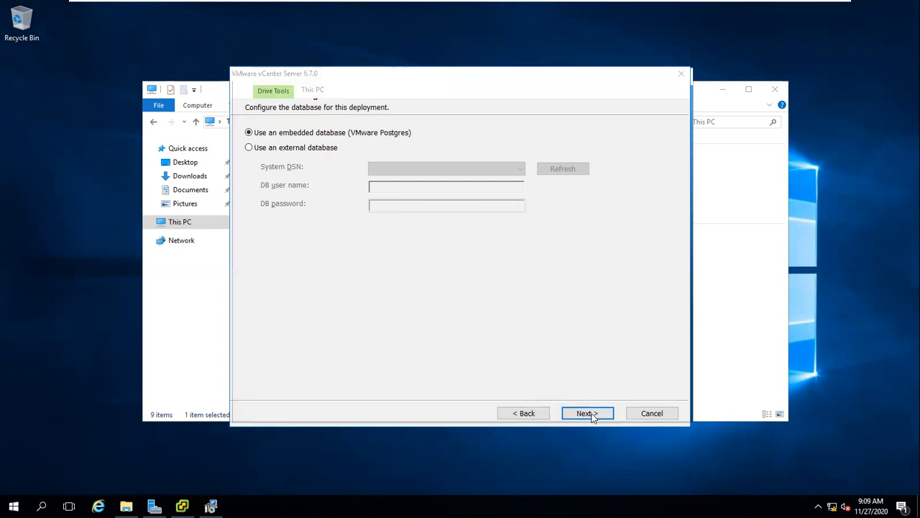
Recheck the embedded database choice, return to Configure Ports, and minimize the full-screen vcenter VM.
left_click(524, 414)
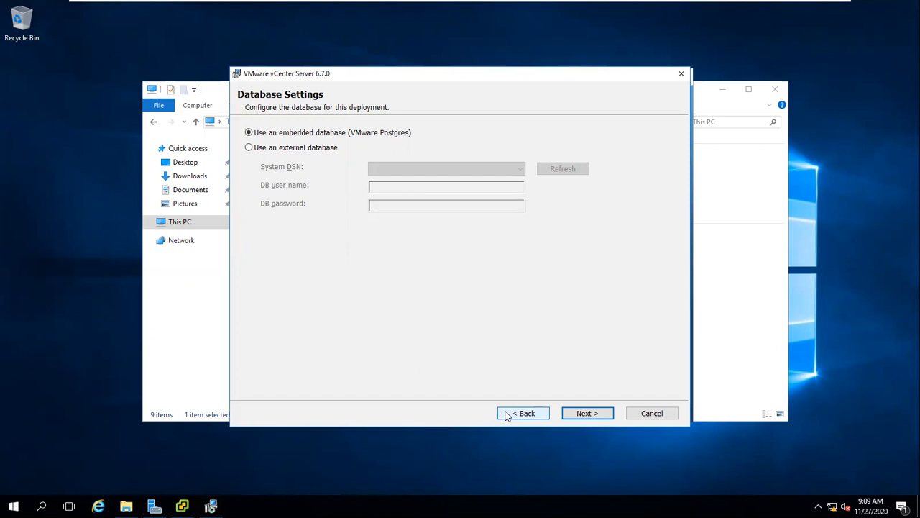
left_click(586, 415)
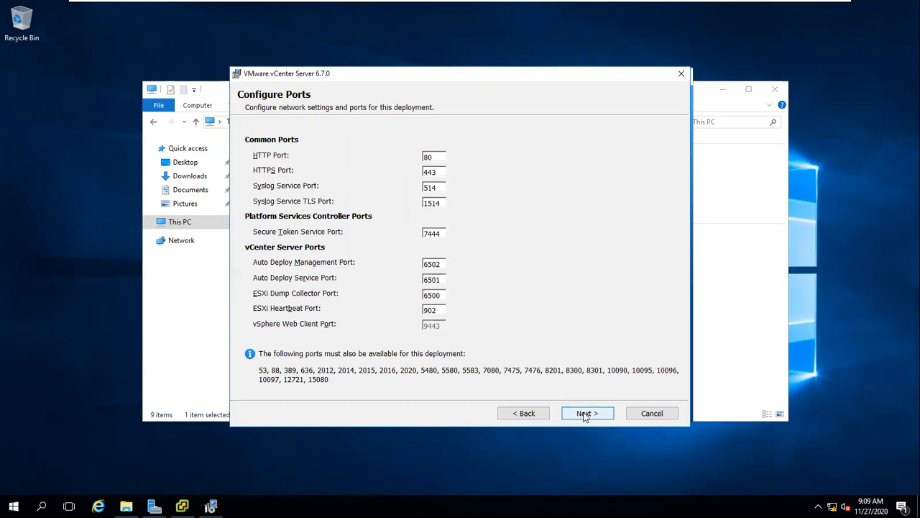
mouse_move(760, 8)
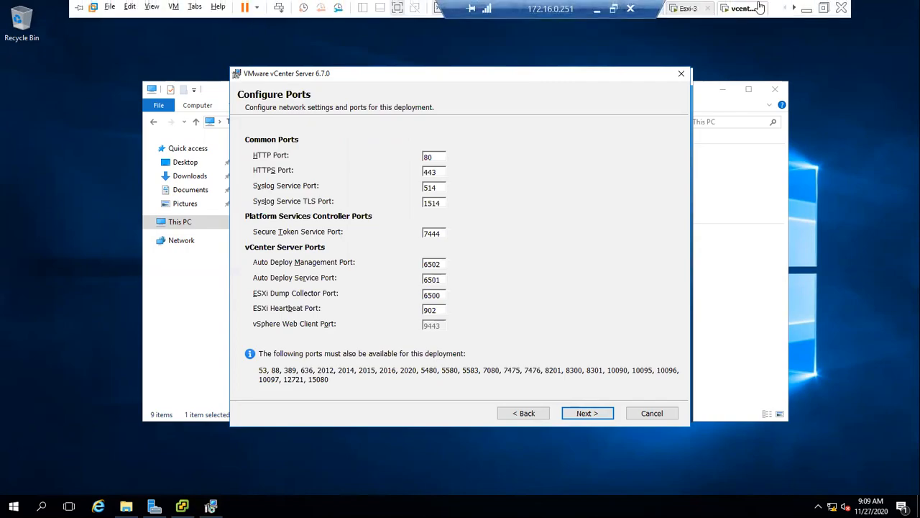
left_click(808, 8)
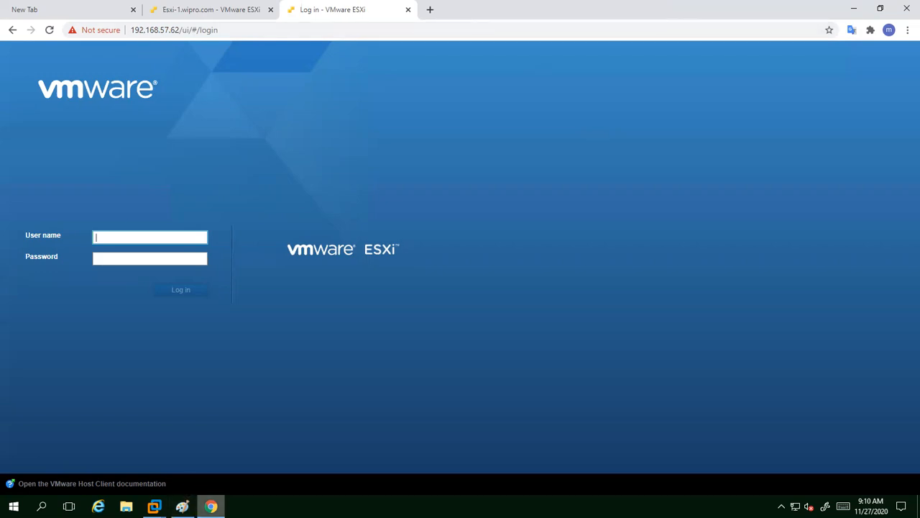
Minimize the Chrome ESXi login window and restore the vcenter server VM from the taskbar.
left_click(211, 507)
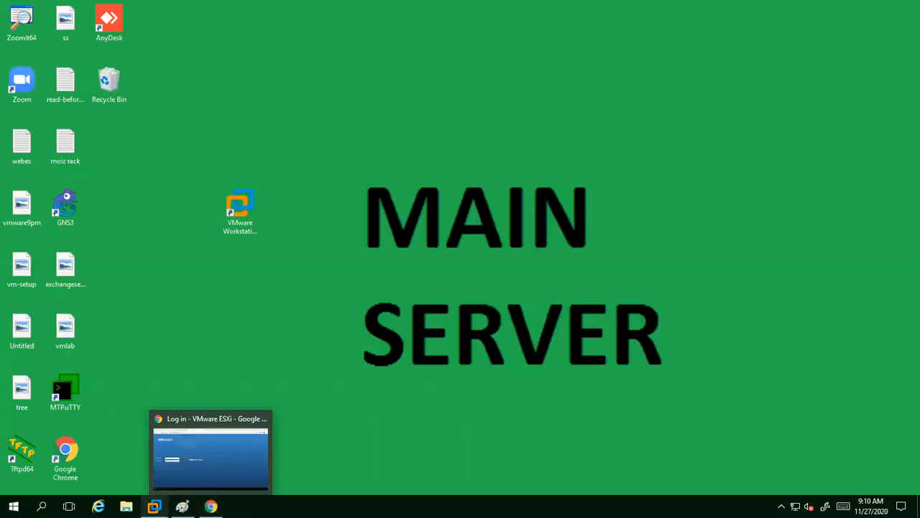
mouse_move(155, 506)
left_click(534, 435)
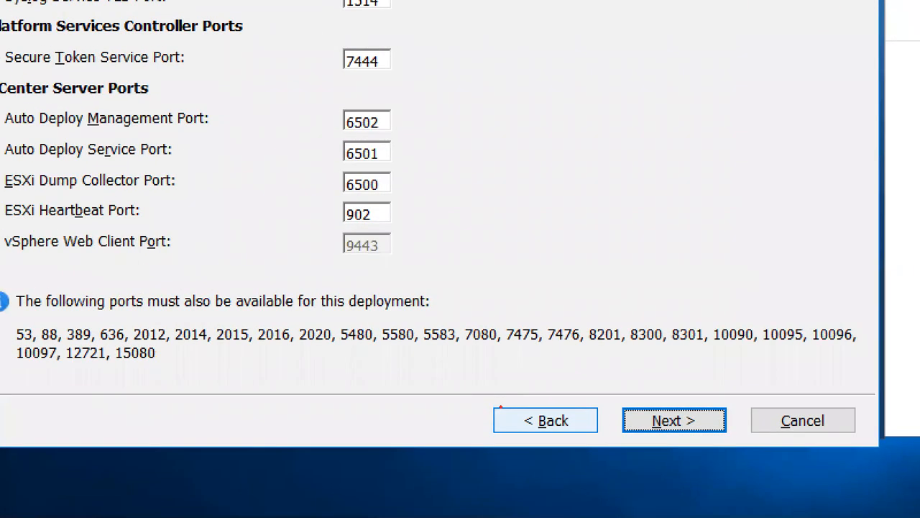
Accept the default vCenter ports, including 902 for ESXi Heartbeat.
mouse_move(395, 233)
left_mouse_down()
mouse_move(333, 236)
mouse_move(391, 261)
mouse_move(395, 230)
left_mouse_up()
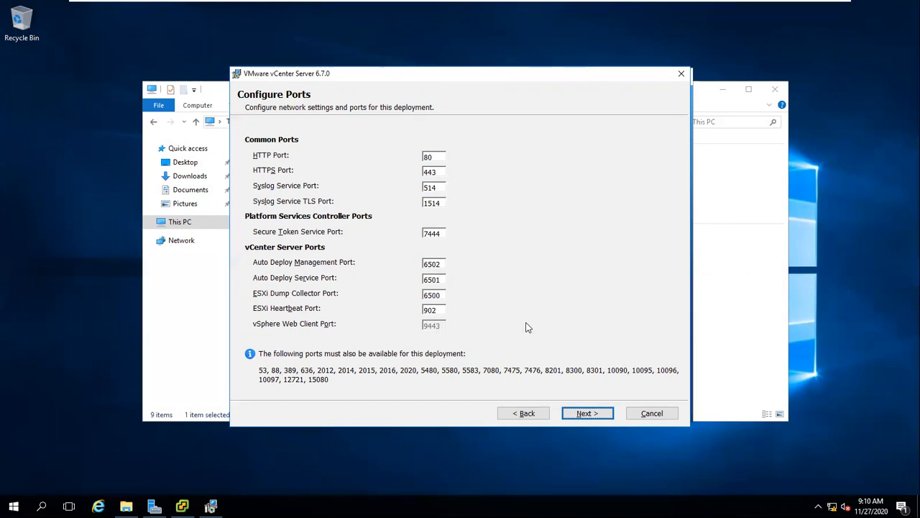
left_click(584, 414)
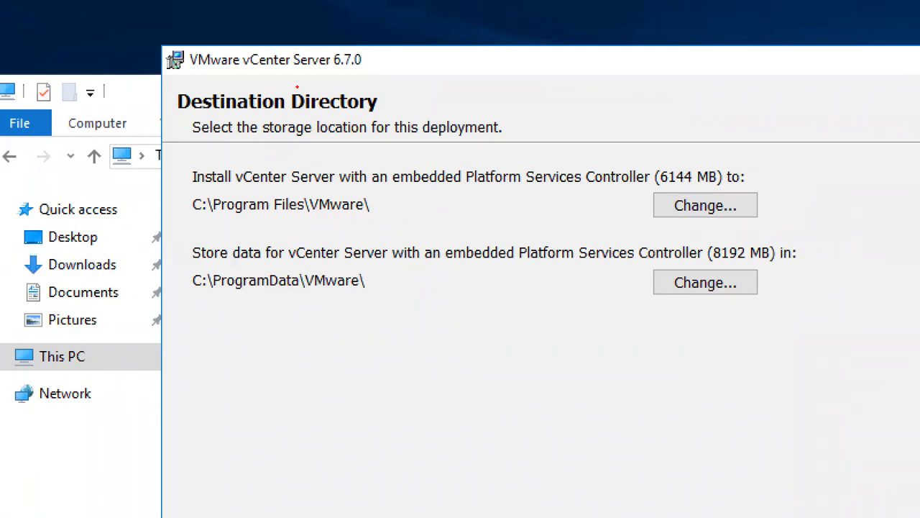
Keep C:\Program Files\VMware\ for install and C:\ProgramData\VMware\ for data, noting the 6144 MB requirement.
mouse_move(708, 150)
left_mouse_down()
mouse_move(650, 172)
mouse_move(656, 193)
mouse_move(724, 189)
mouse_move(713, 141)
mouse_move(704, 141)
left_mouse_up()
left_click_drag(465, 190, 597, 194)
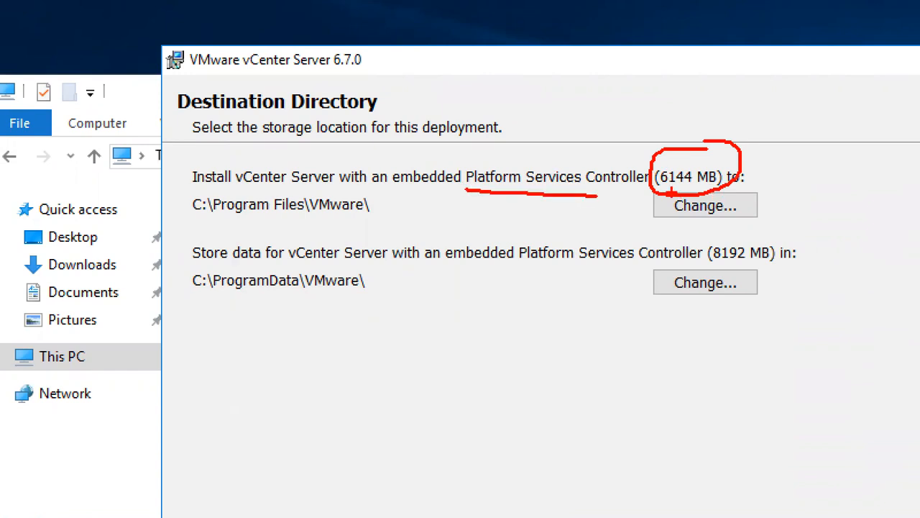
left_click_drag(444, 273, 573, 273)
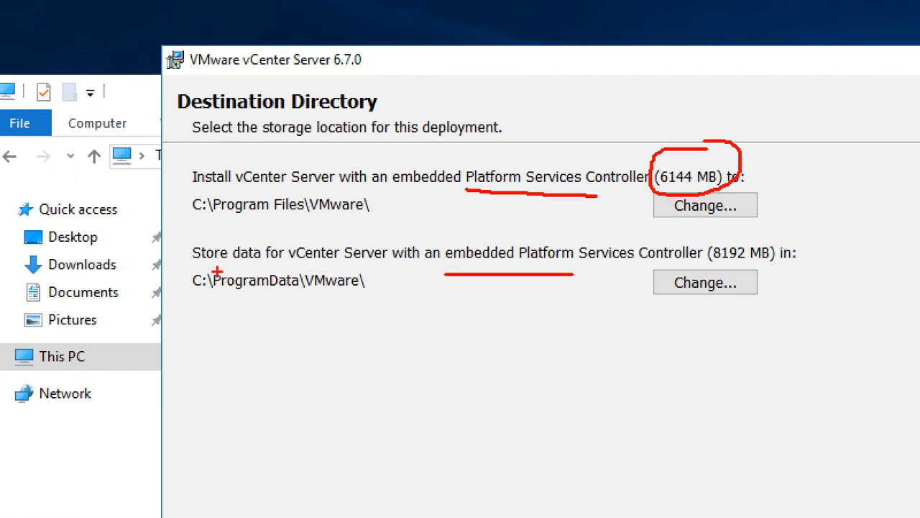
left_click_drag(206, 268, 321, 269)
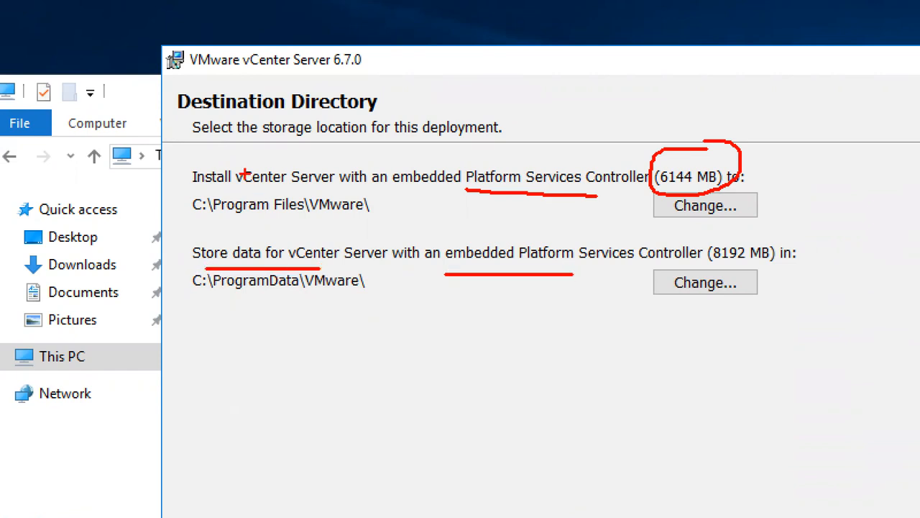
left_click_drag(236, 186, 296, 188)
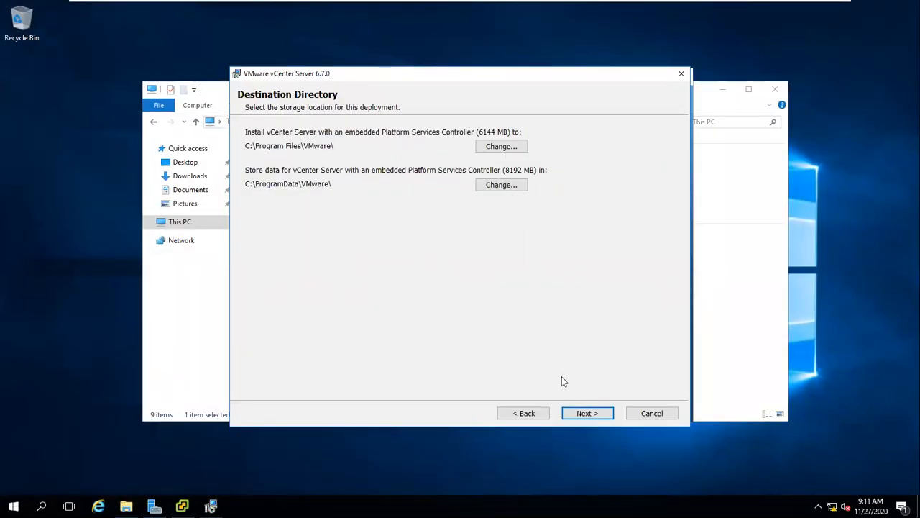
left_click(587, 413)
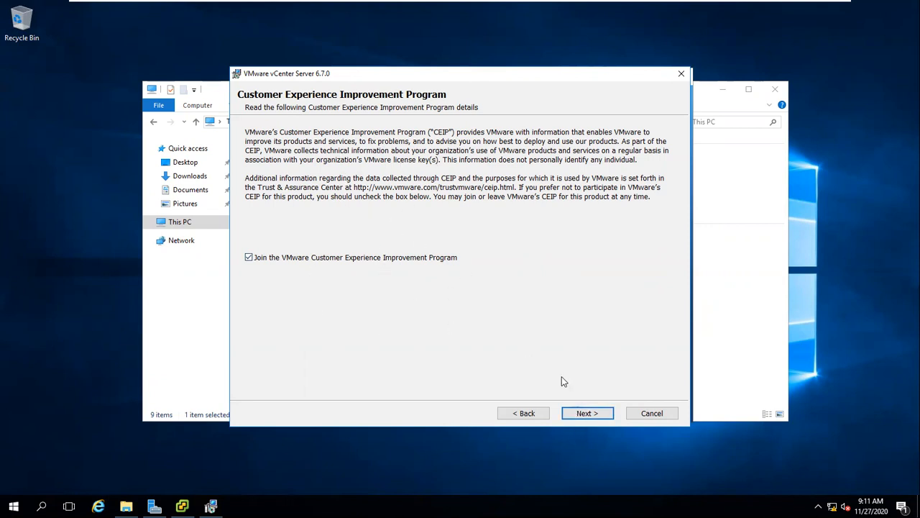
Stay joined to CEIP, pass the Ready to install summary, and begin installing vCenter Server 6.7.0.
left_click(578, 414)
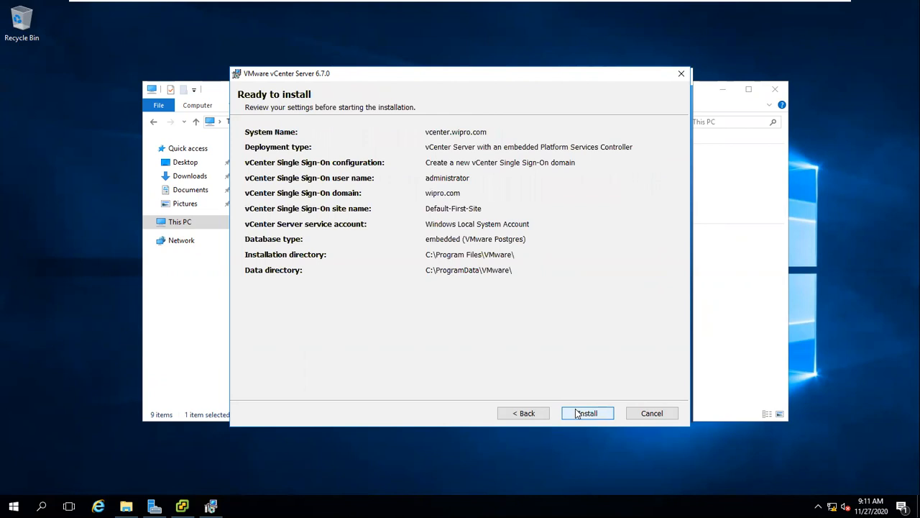
left_click(577, 413)
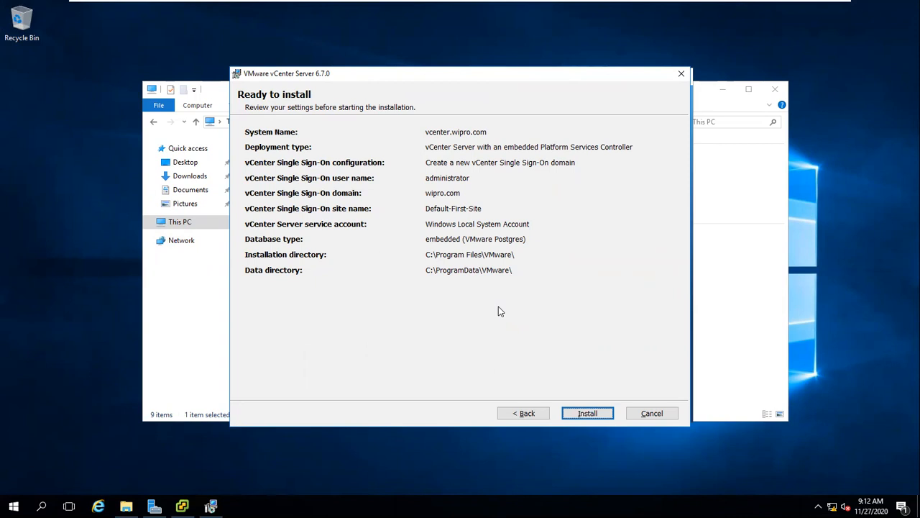
left_click(588, 414)
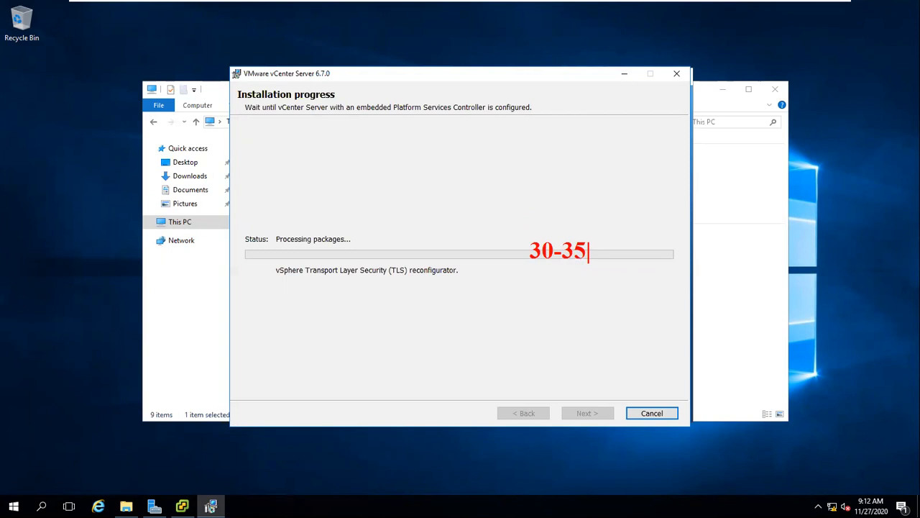
Shift the installation progress window up and right, then minimize the VM to the host desktop.
key("Escape")
key("Escape")
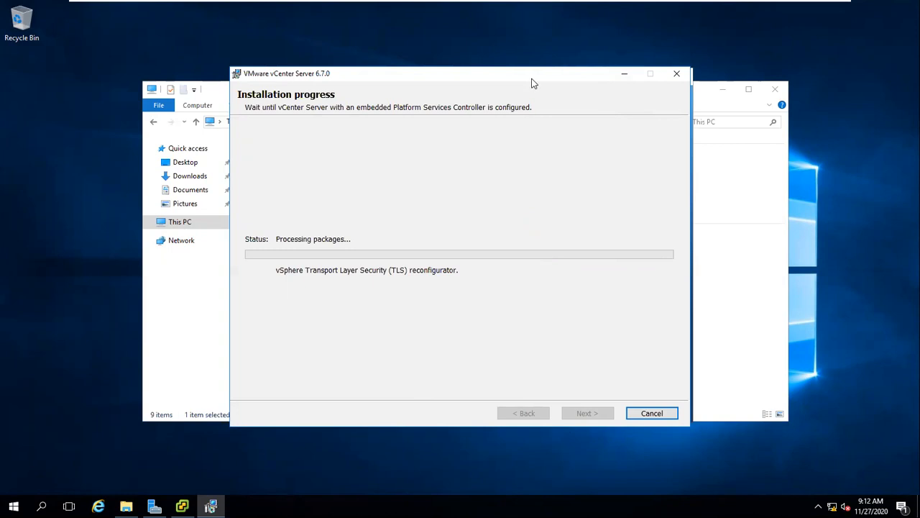
left_click_drag(532, 81, 541, 70)
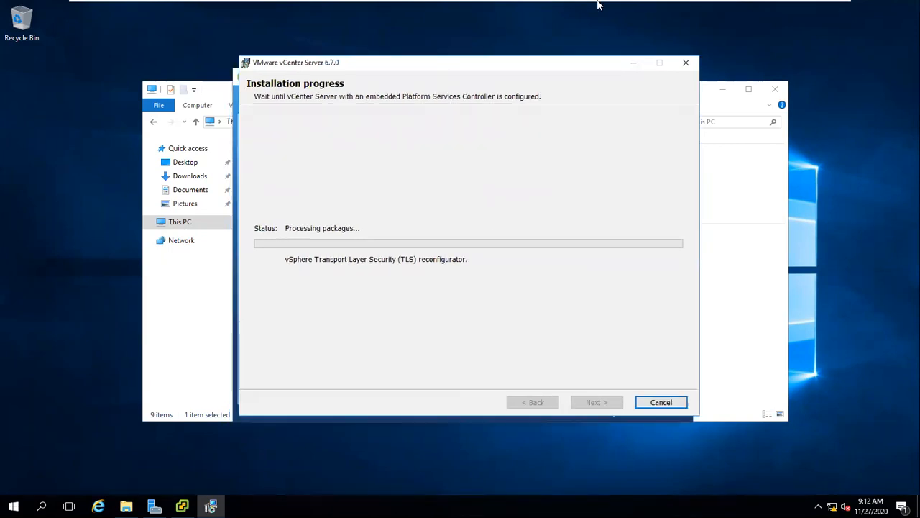
mouse_move(600, 6)
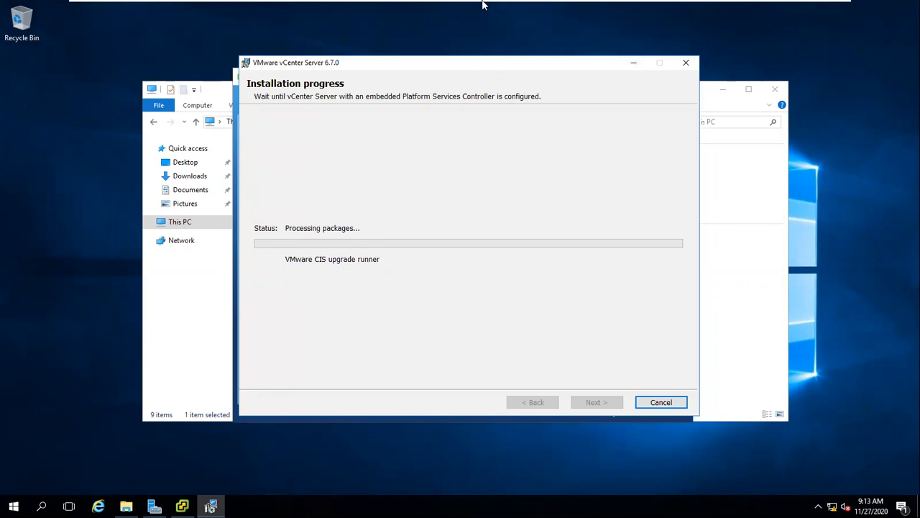
mouse_move(482, 5)
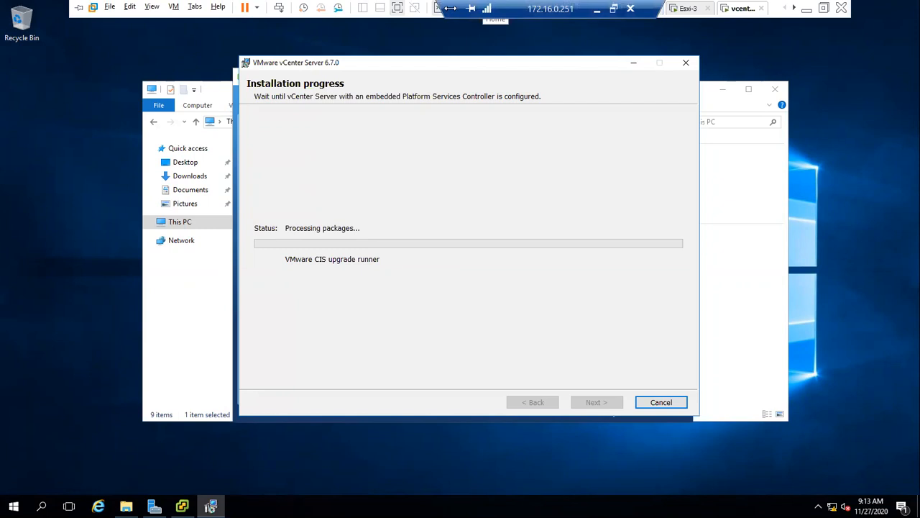
left_click(807, 9)
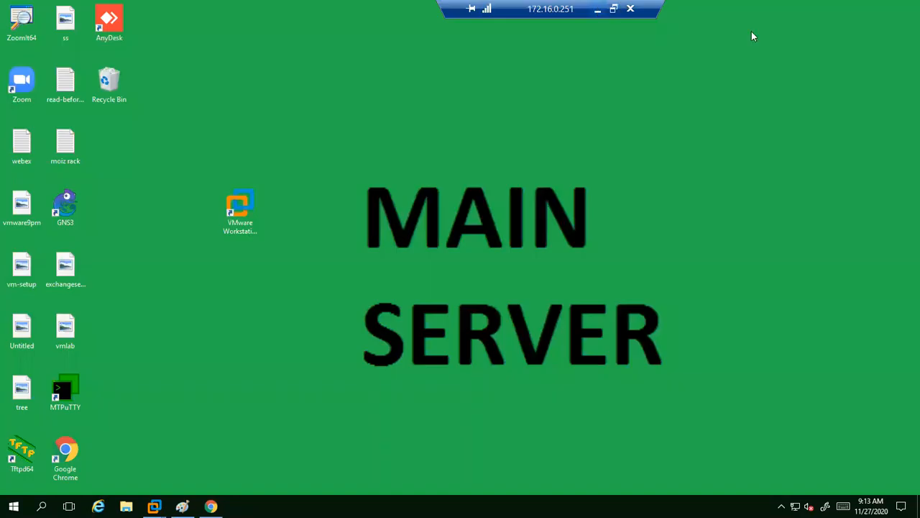